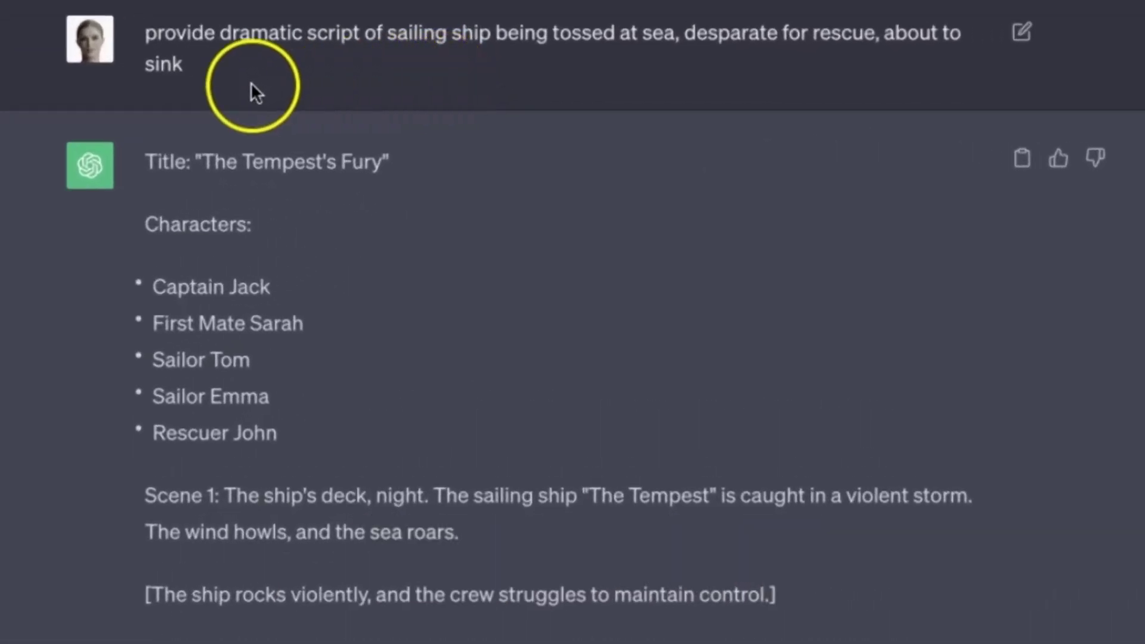
Select the ChatGPT Scene 1 lines, from the storm-caught ship through Captain Jack's first shout
left_click_drag(149, 32, 313, 104)
left_click(632, 435)
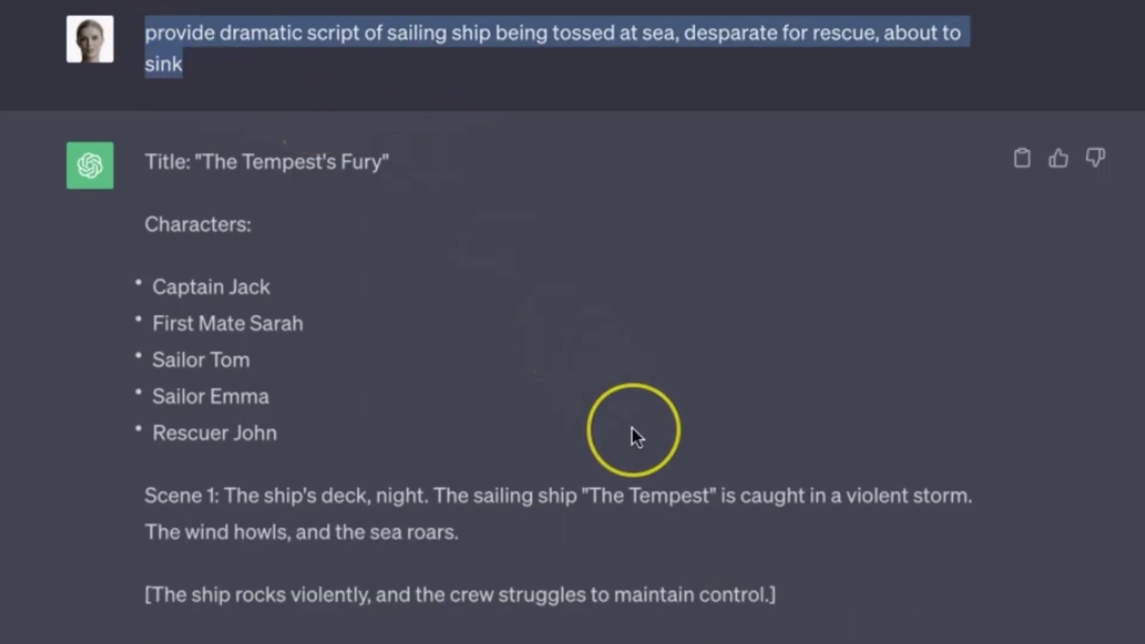
scroll(631, 434, "down", 7)
scroll(633, 430, "down", 2)
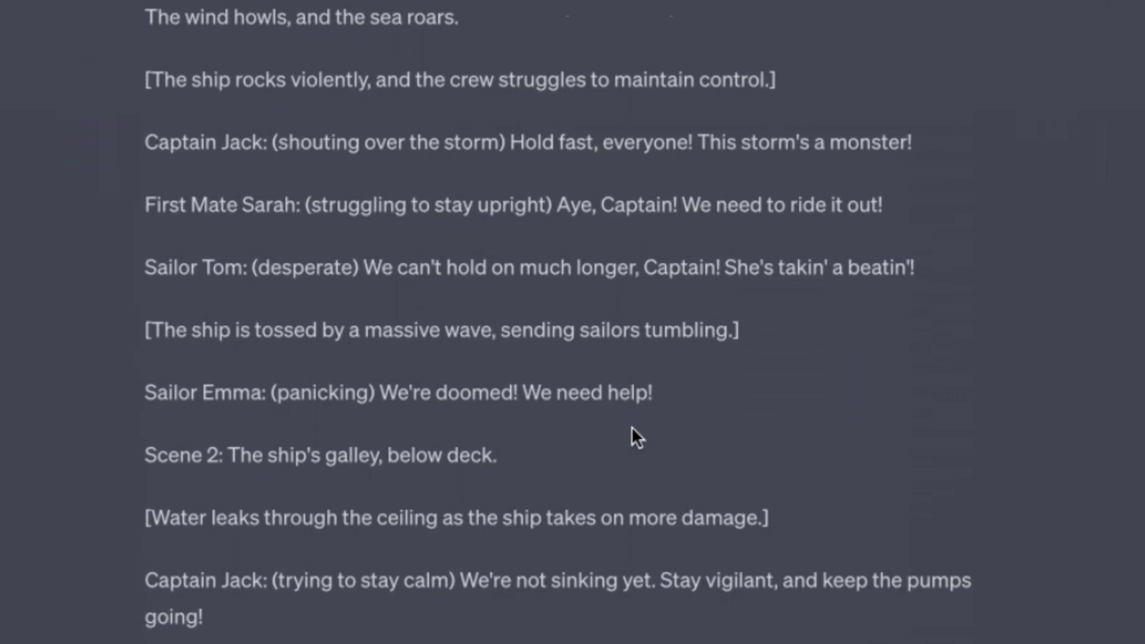
scroll(632, 439, "up", 2)
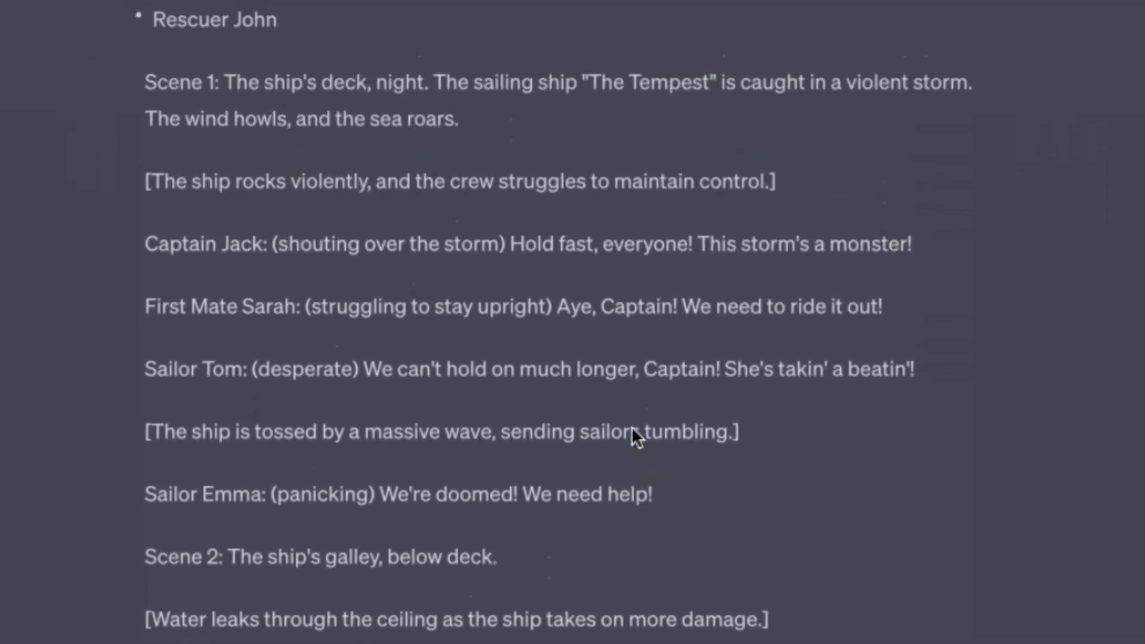
left_click_drag(436, 103, 635, 289)
key("ctrl+c")
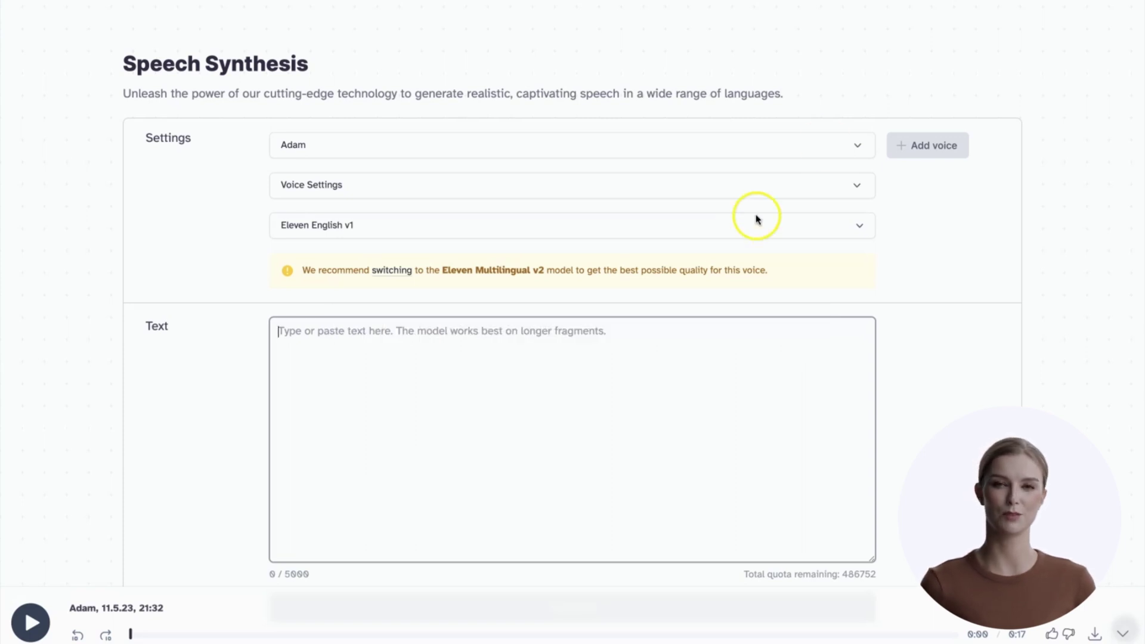
Paste the three script paragraphs into ElevenLabs and generate the Adam-voice speech
left_click(661, 345)
key("ctrl+v")
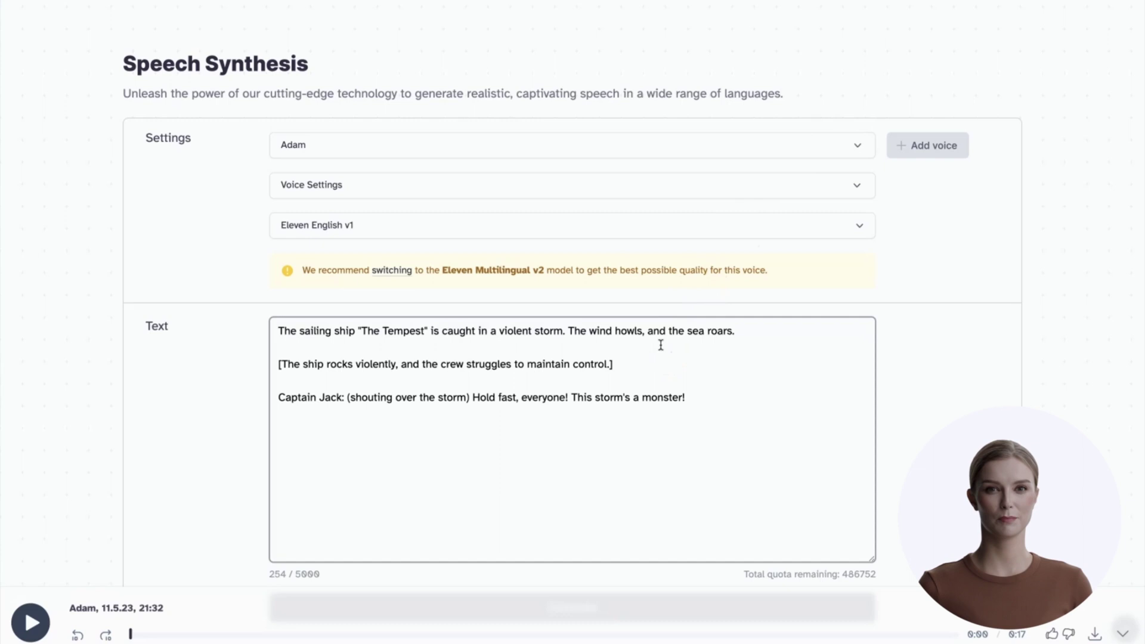
scroll(660, 346, "down", 1)
left_click(528, 465)
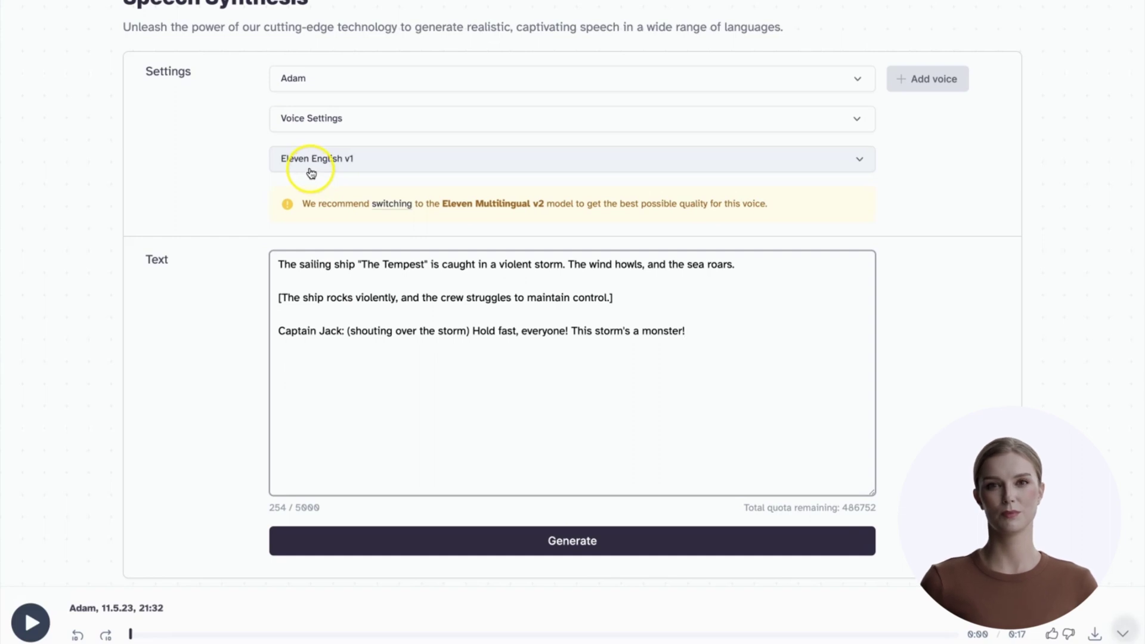
left_click(405, 546)
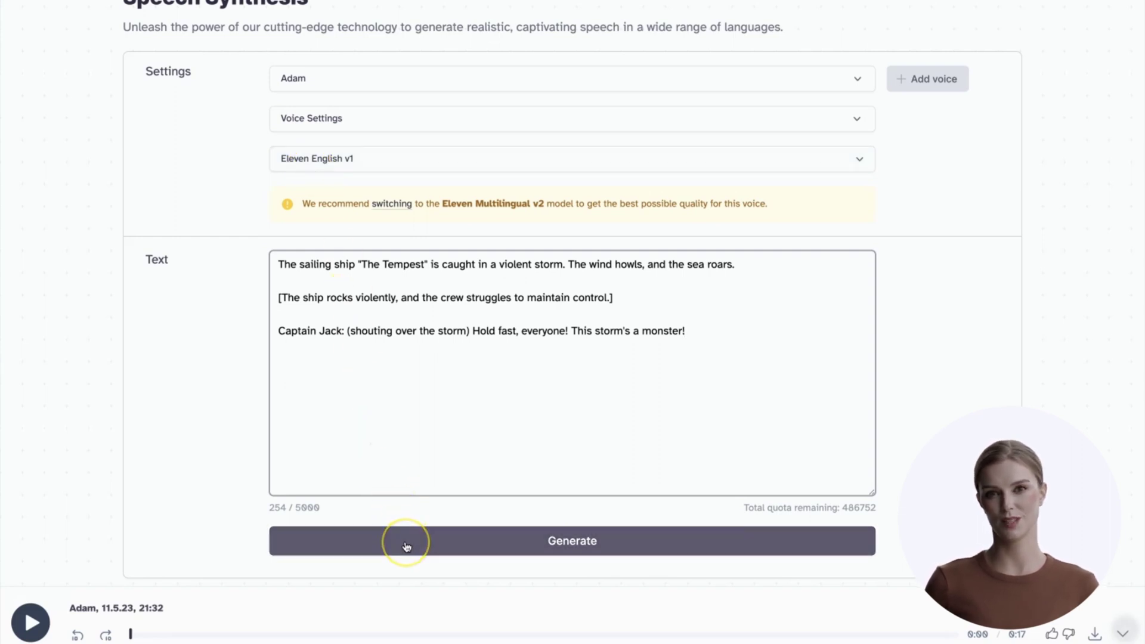
left_click(407, 546)
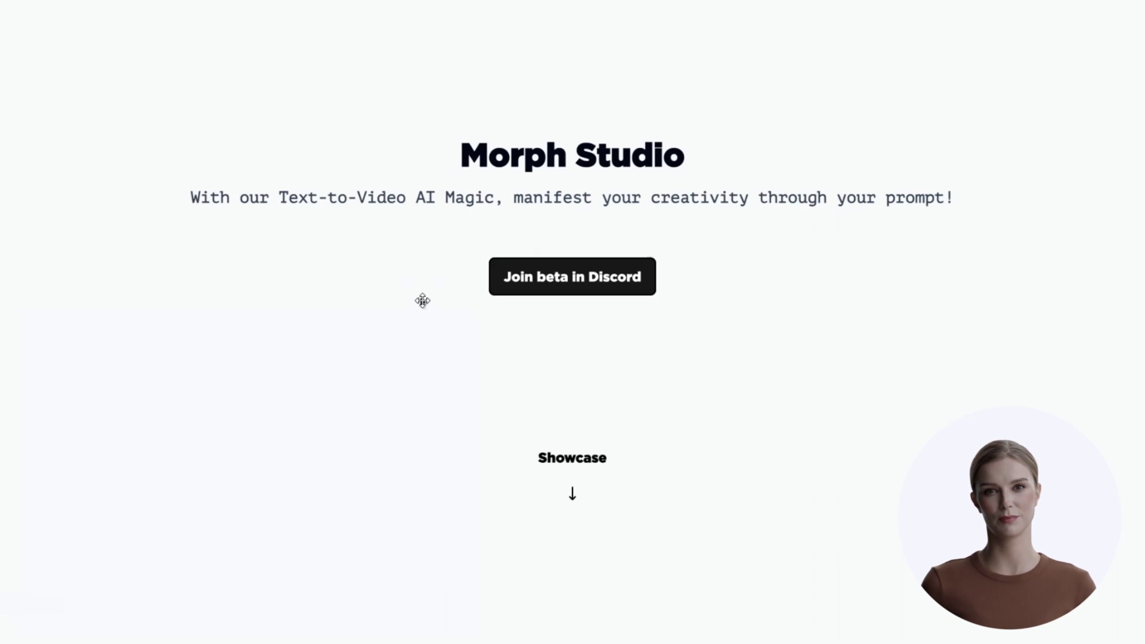
Scroll through the Morph Studio showcase examples and back up to the top
scroll(422, 300, "down", 8)
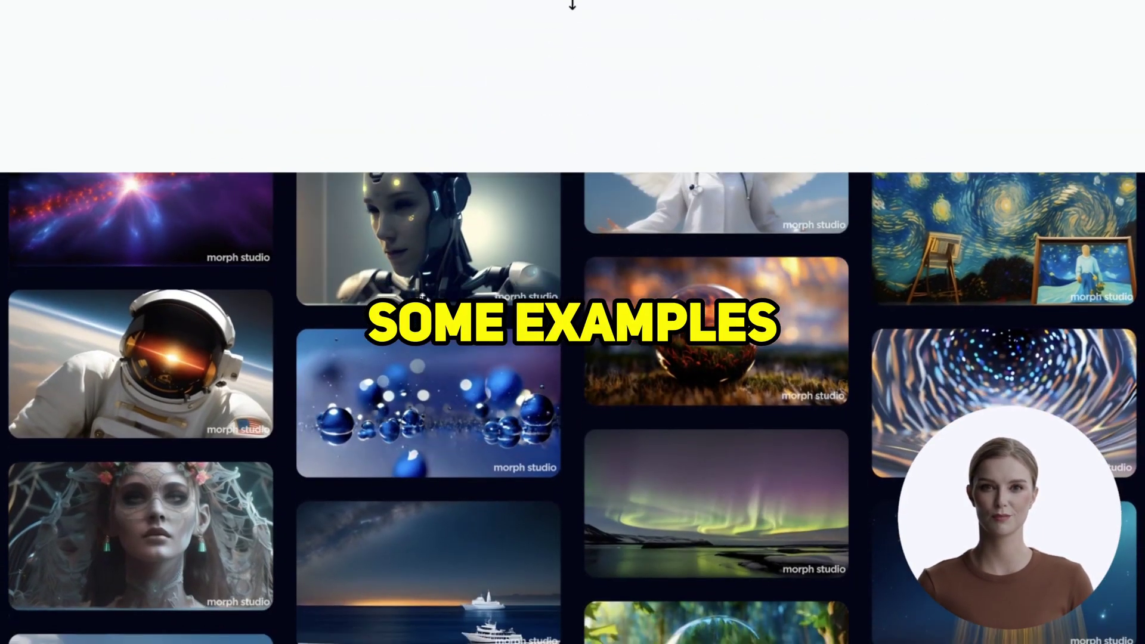
scroll(422, 301, "down", 3)
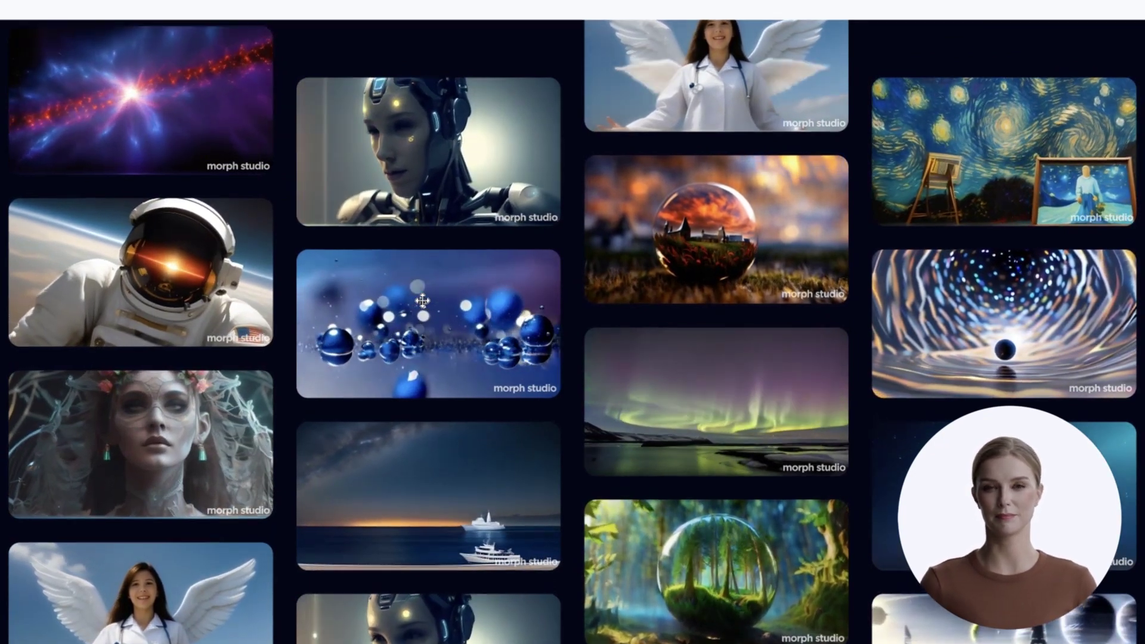
scroll(422, 301, "up", 10)
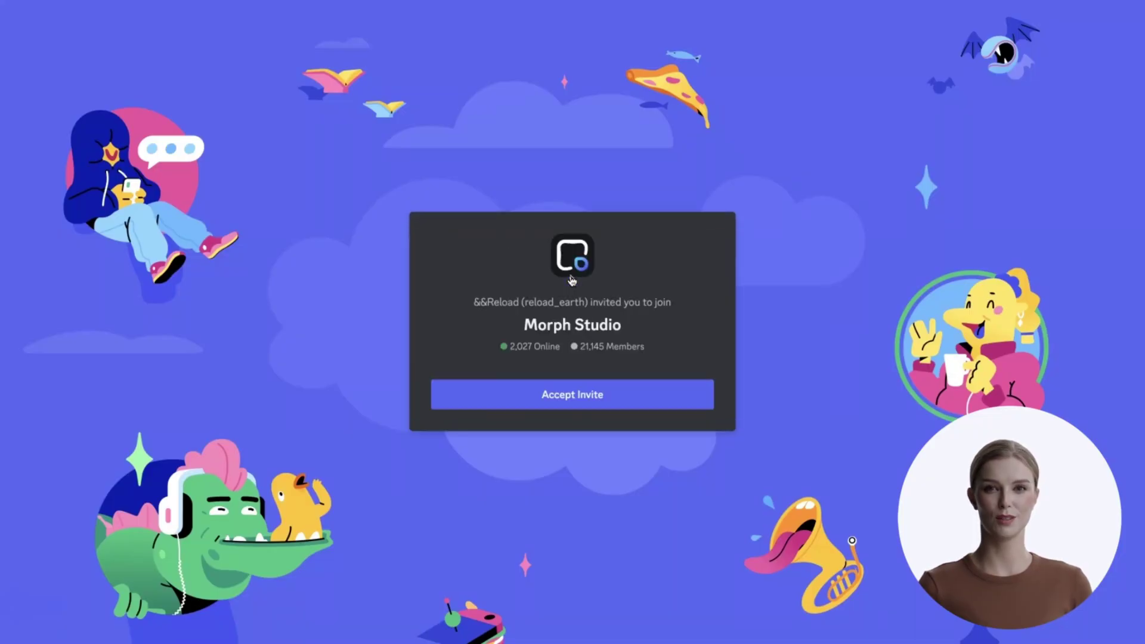
Accept the Morph Studio Discord invite and continue in the browser instead of the desktop app
left_click(573, 399)
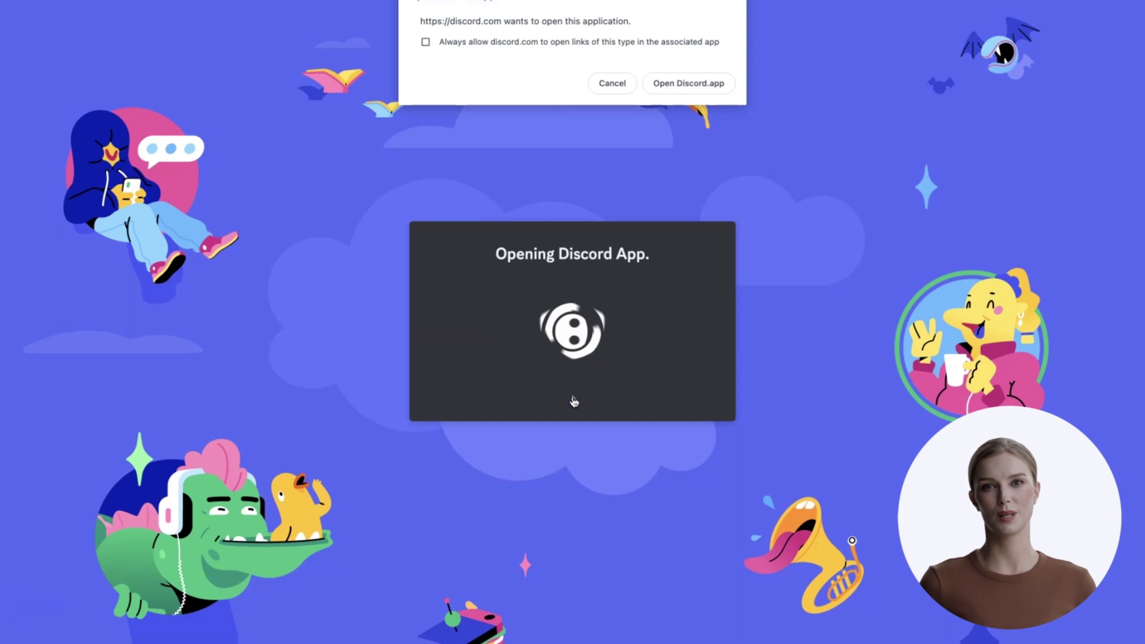
left_click(613, 82)
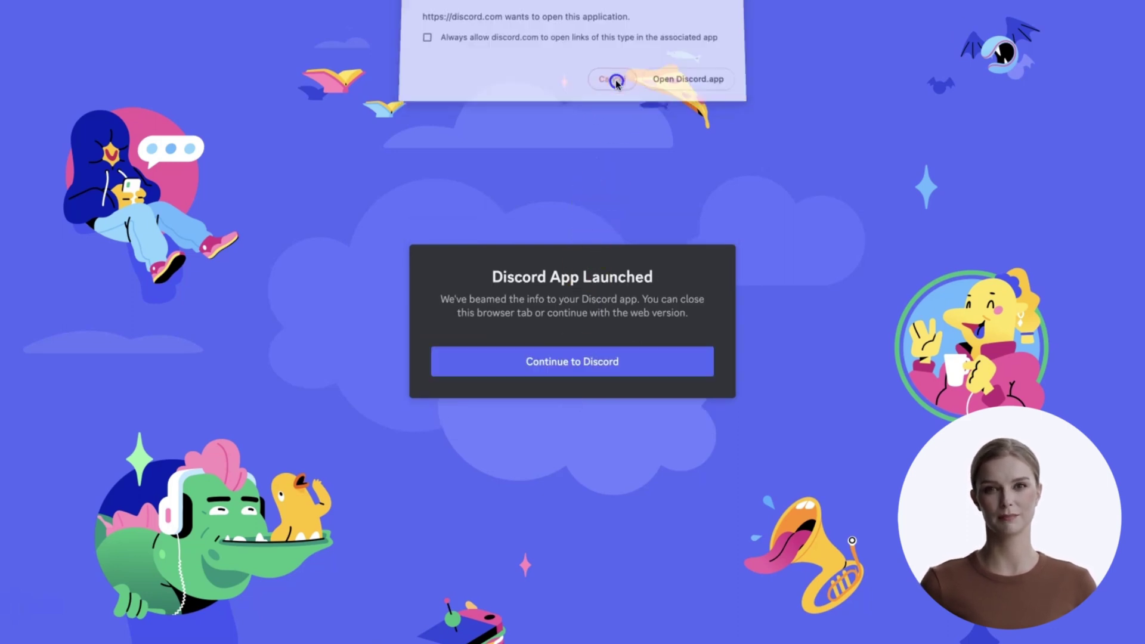
left_click(599, 370)
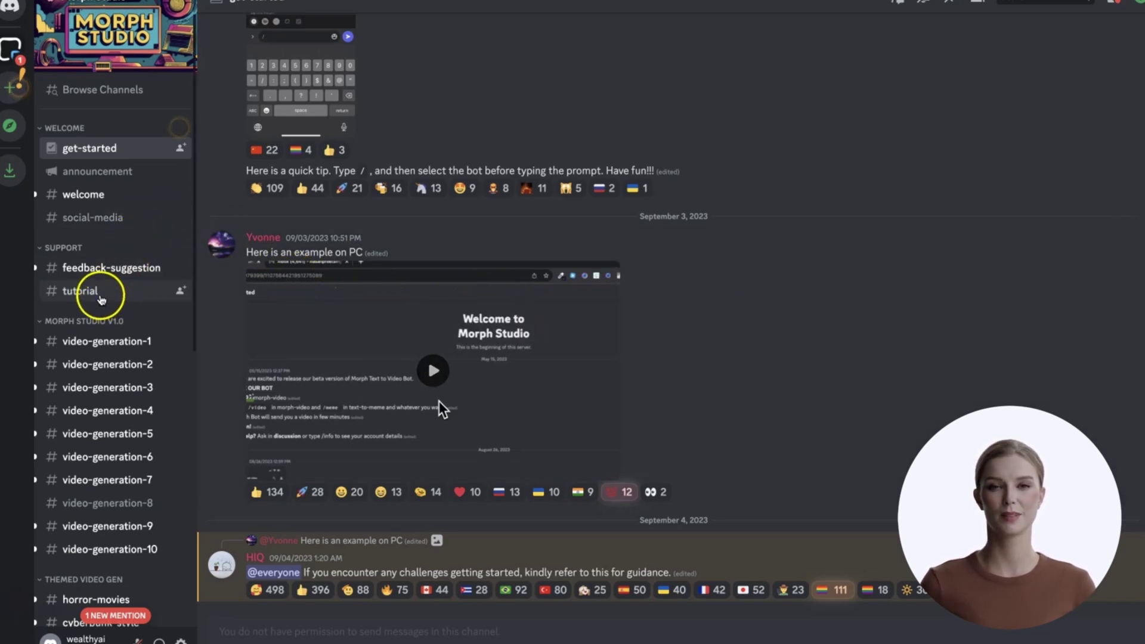
Open #tutorial and highlight the /video, -ar, -motion, -camera and -s parts of the command
left_click(101, 296)
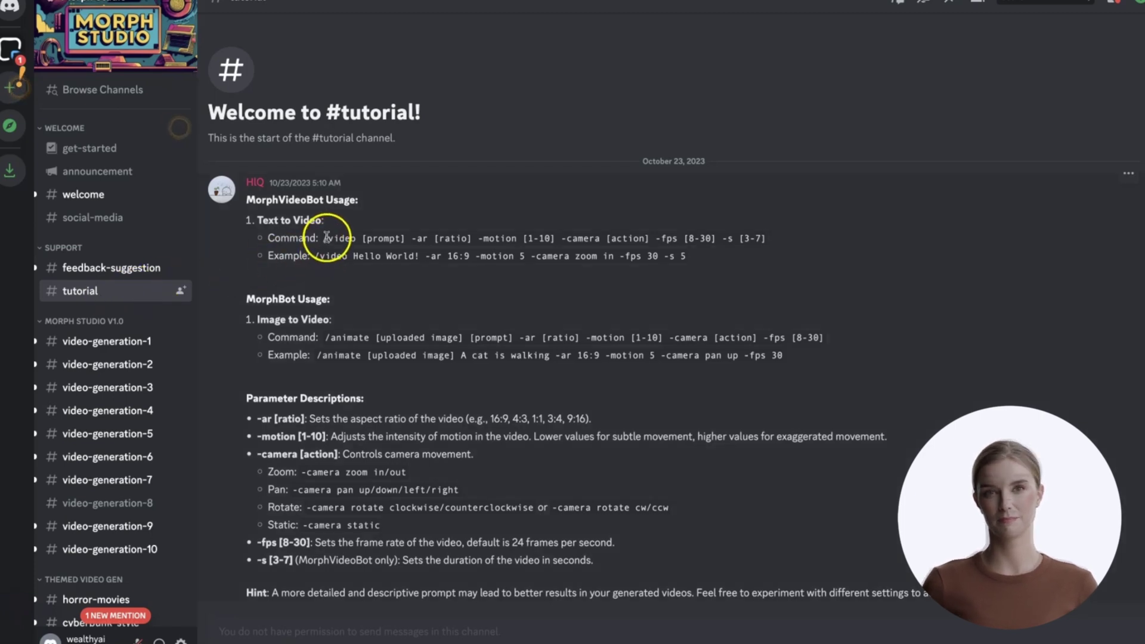
left_click_drag(326, 238, 360, 238)
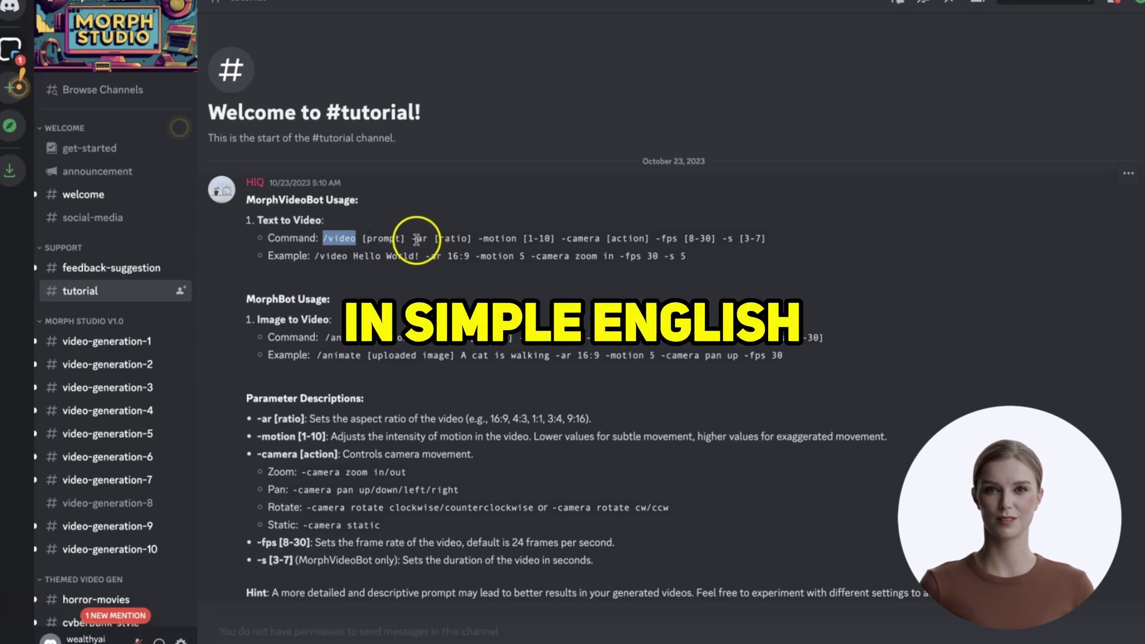
left_click_drag(412, 238, 428, 239)
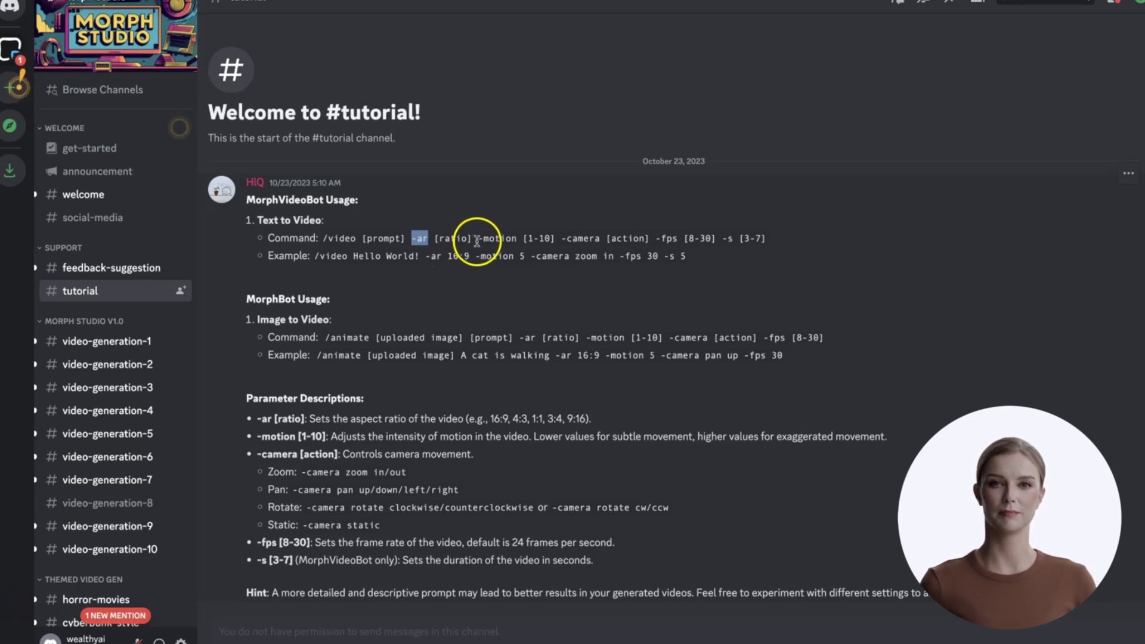
left_click_drag(476, 240, 511, 243)
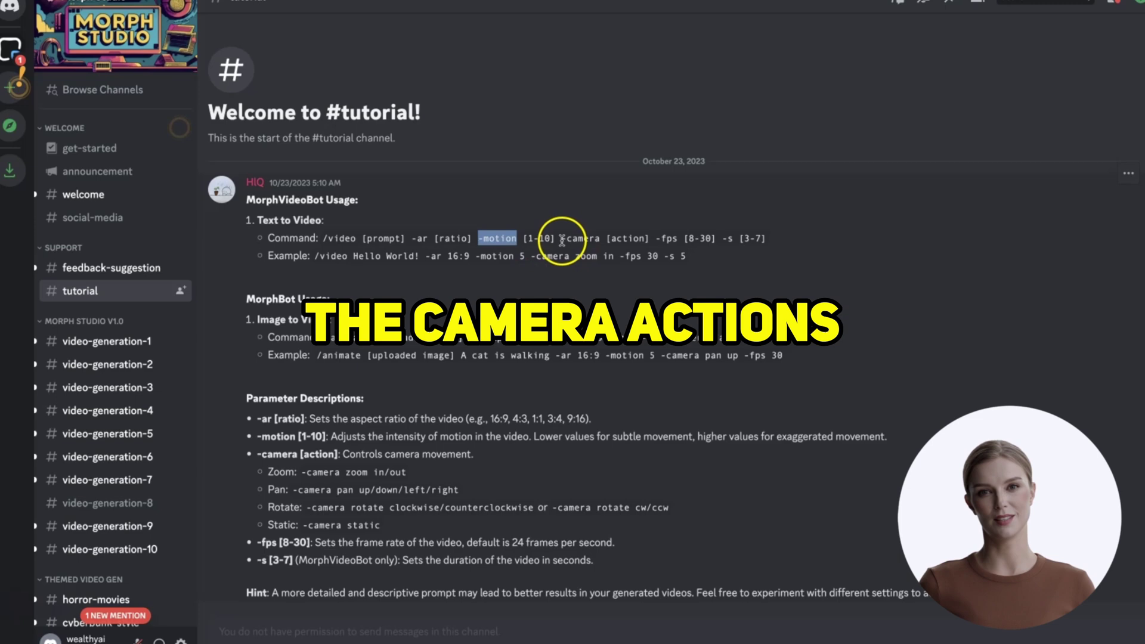
left_click_drag(561, 240, 678, 239)
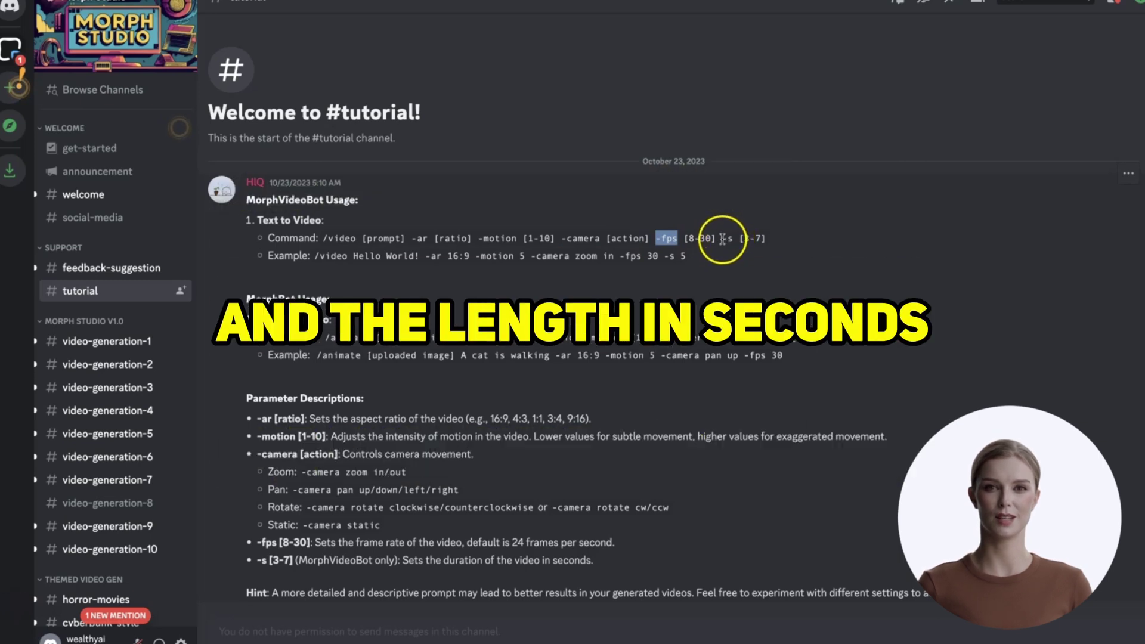
left_click_drag(722, 239, 735, 238)
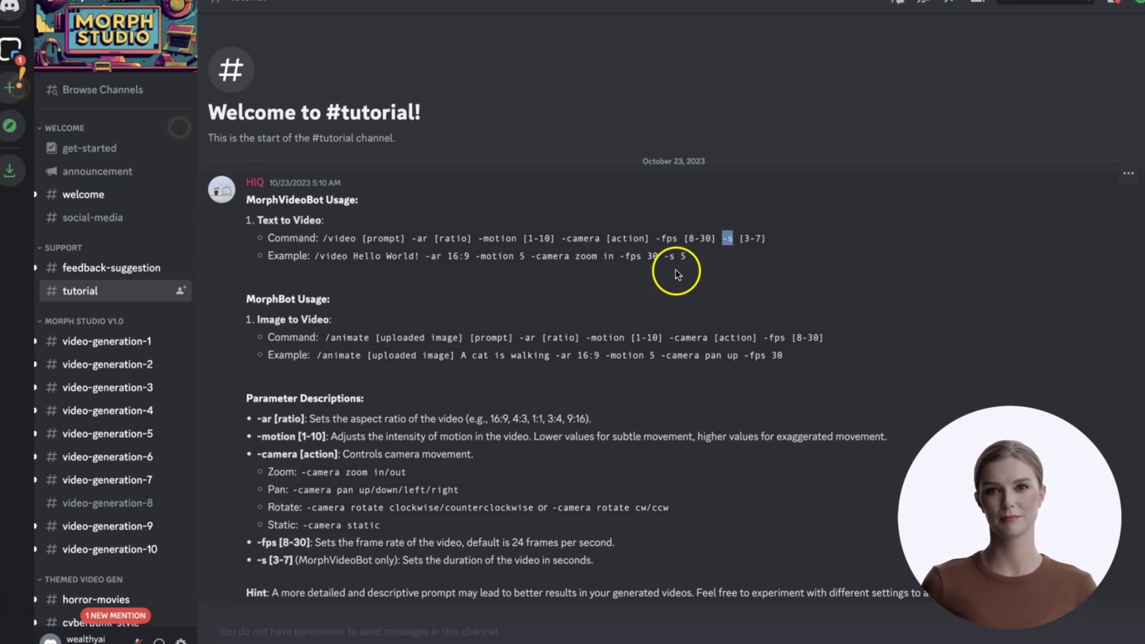
double_click(264, 419)
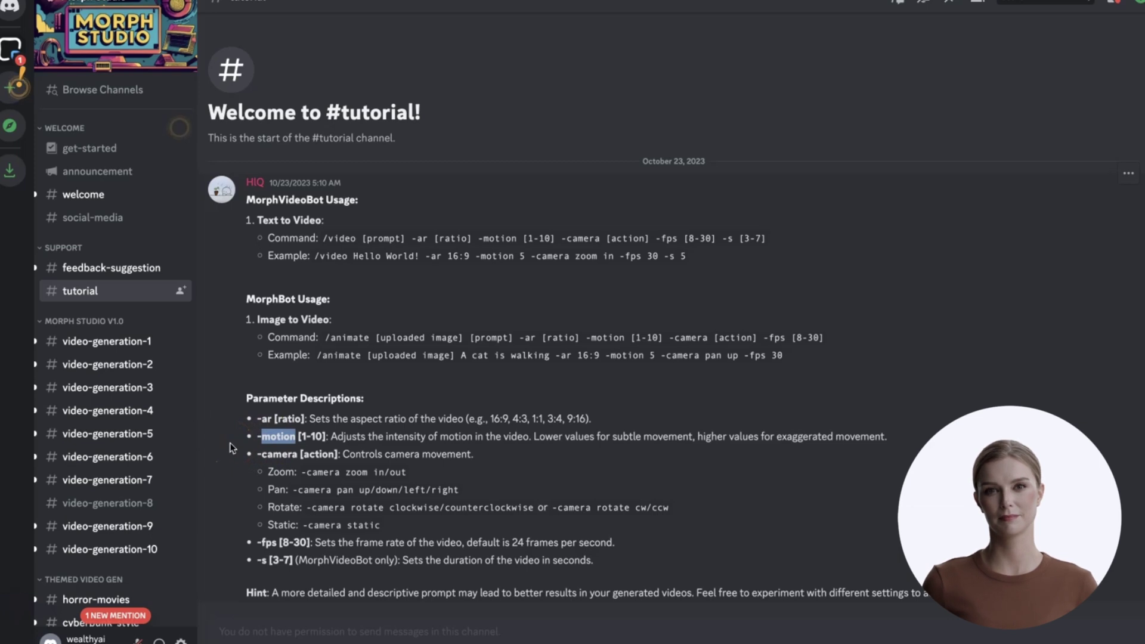
left_click(277, 458)
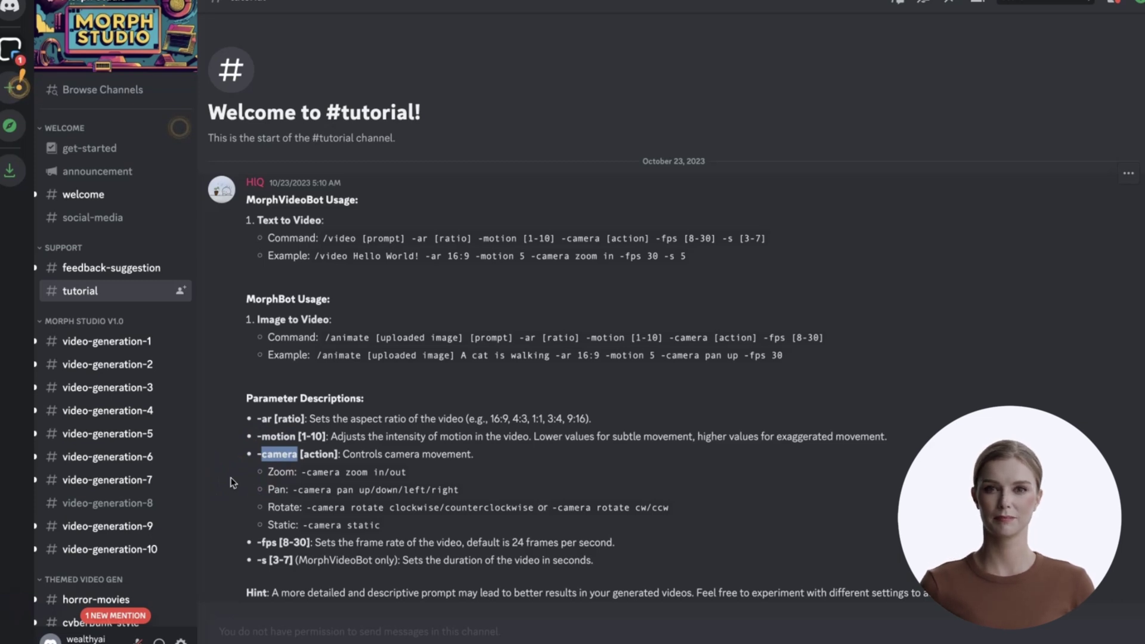
double_click(267, 543)
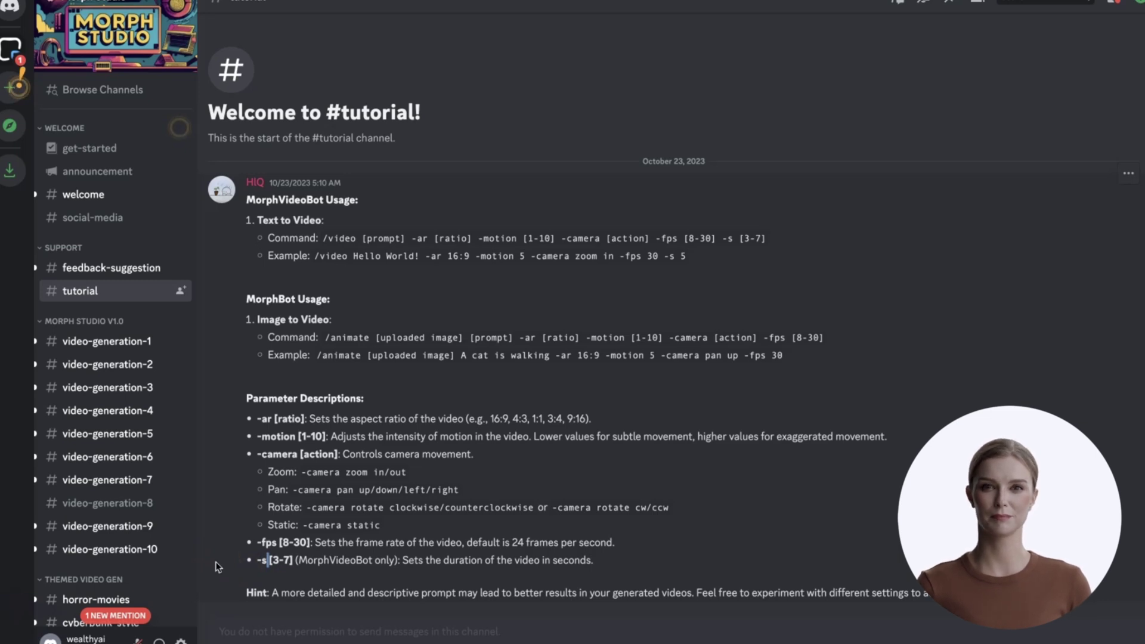
In #video-generation-8, run /video with the pasted stormy-sea boat prompt
left_click(136, 506)
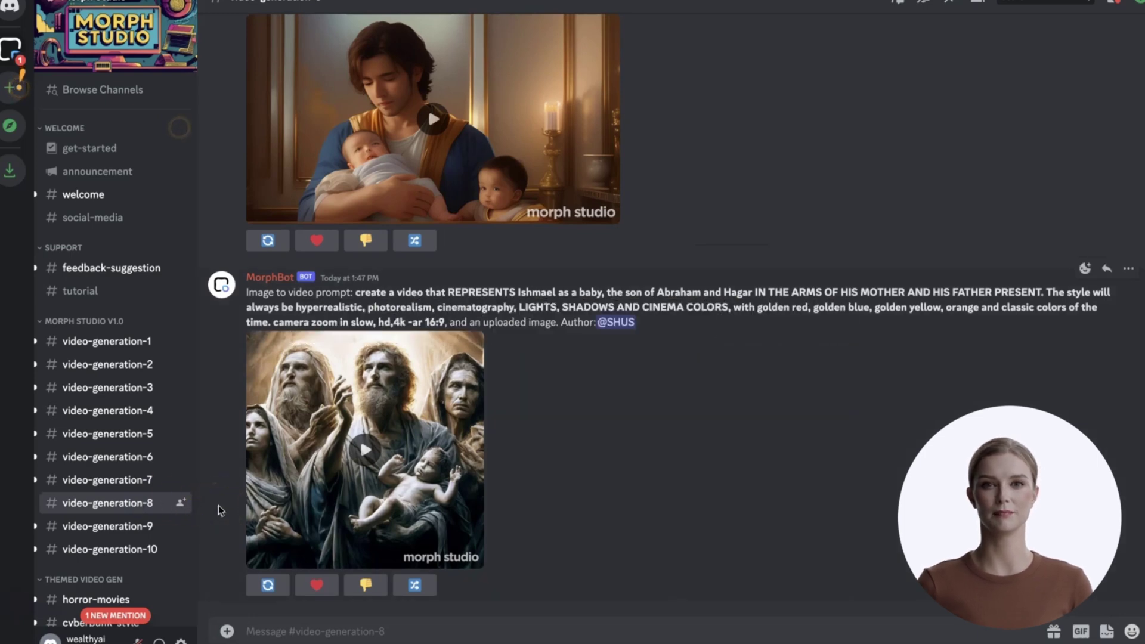
left_click(463, 634)
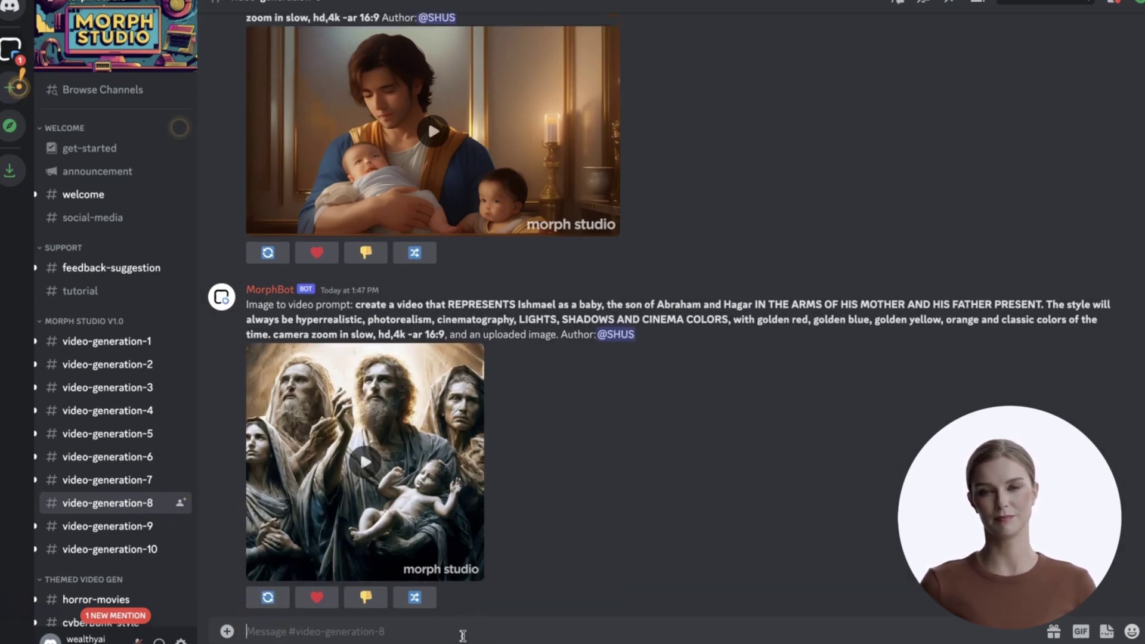
type("/vide")
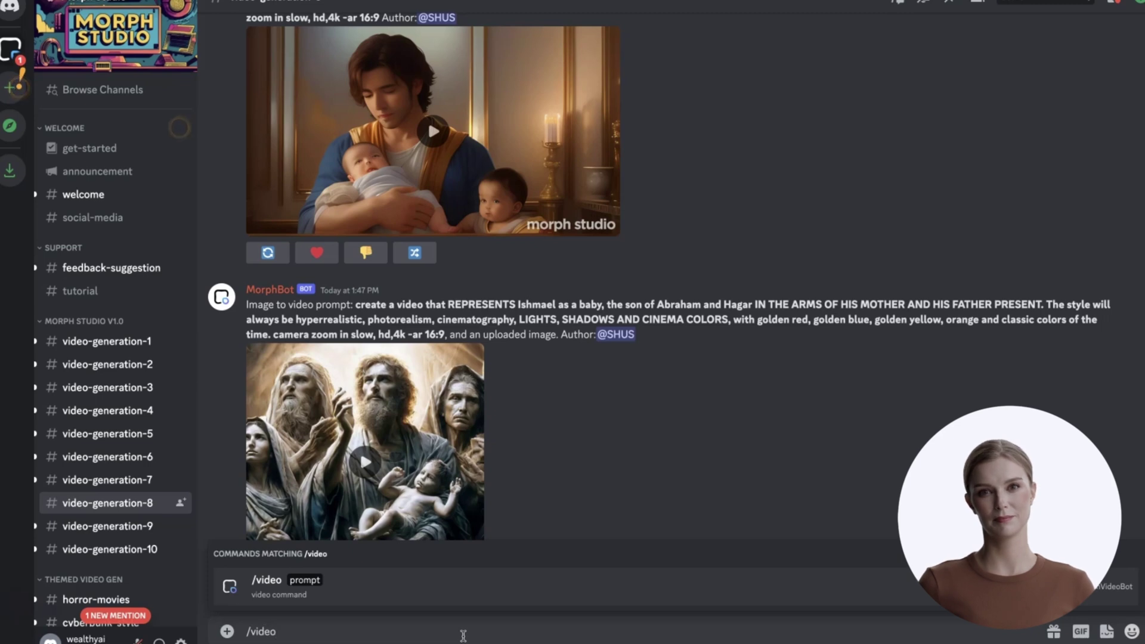
type("o")
key("Tab")
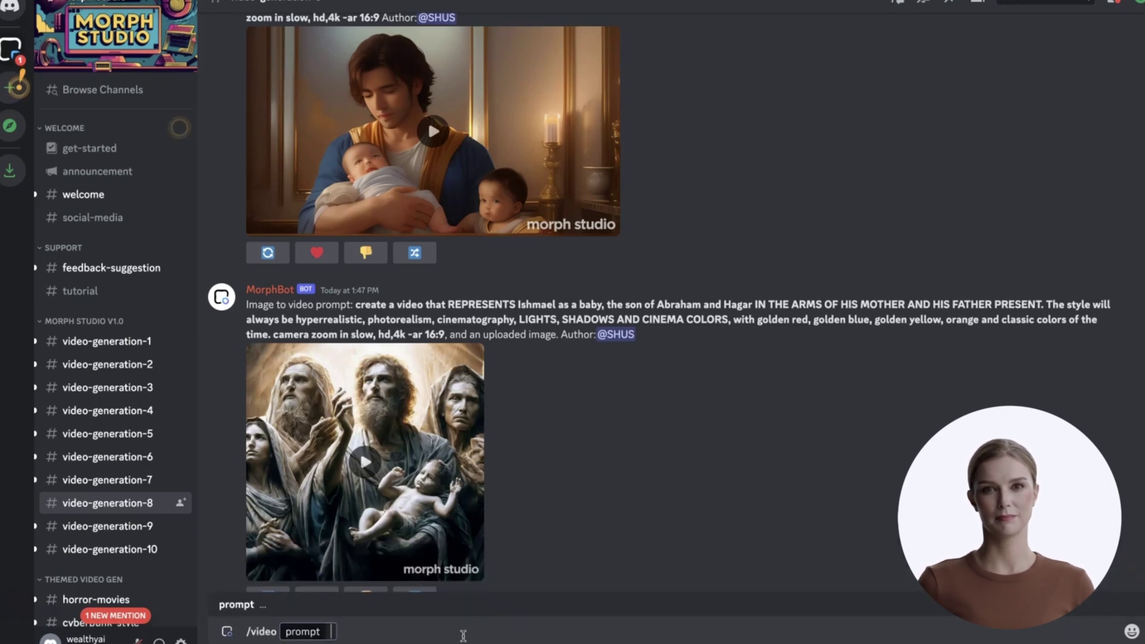
type("boat turning in stormy sea and pitching back and forward")
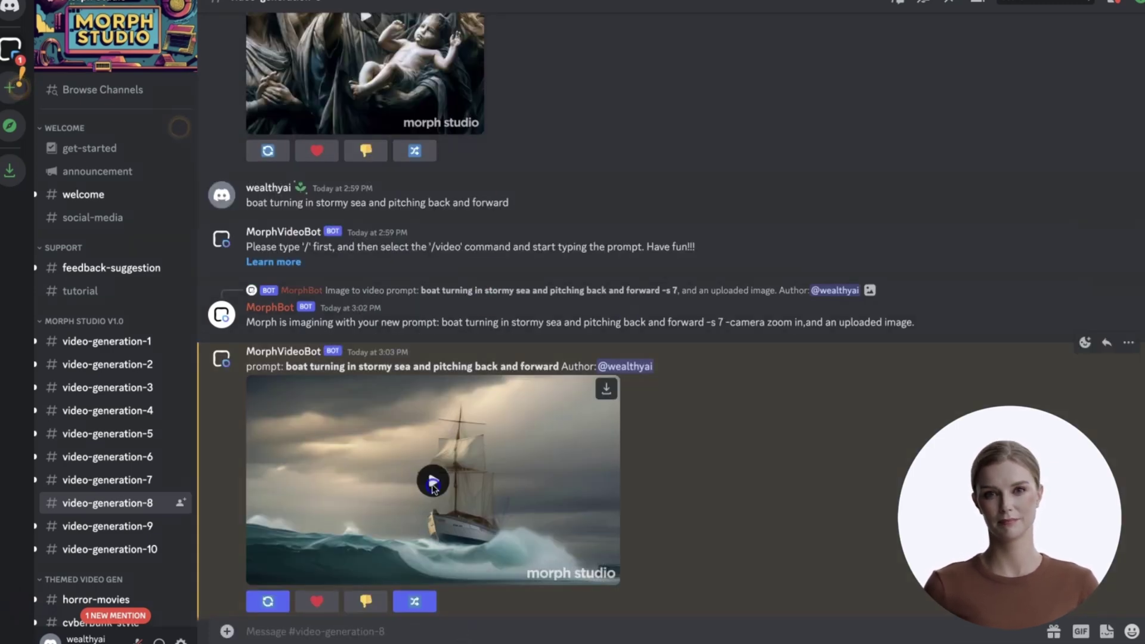
Play and download the generated boat clip, then remix it
left_click(433, 483)
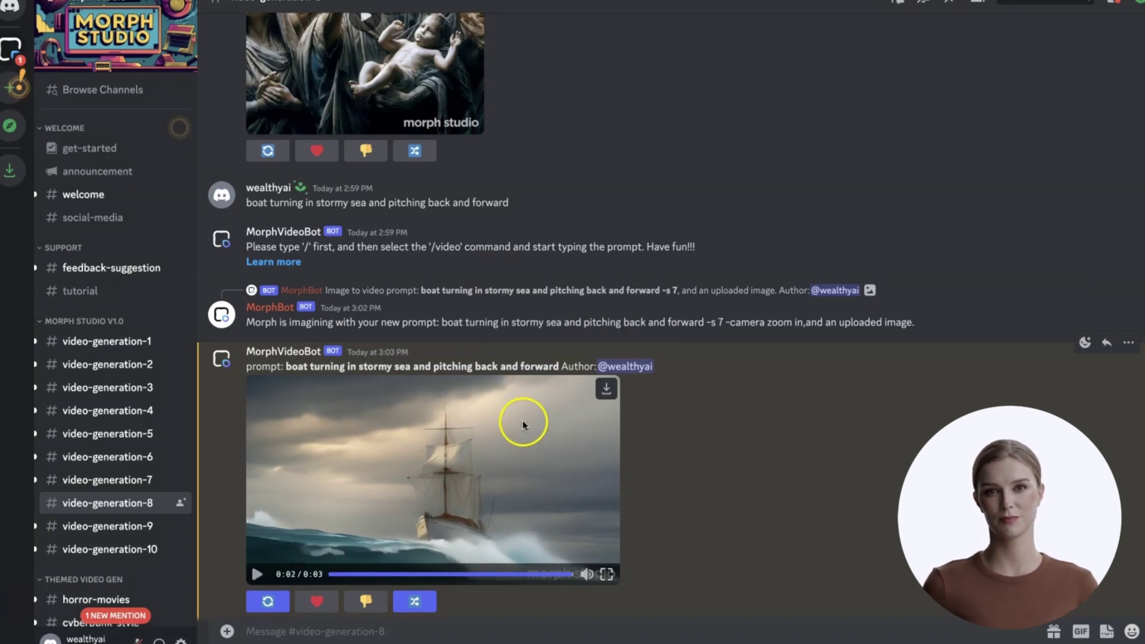
left_click(608, 391)
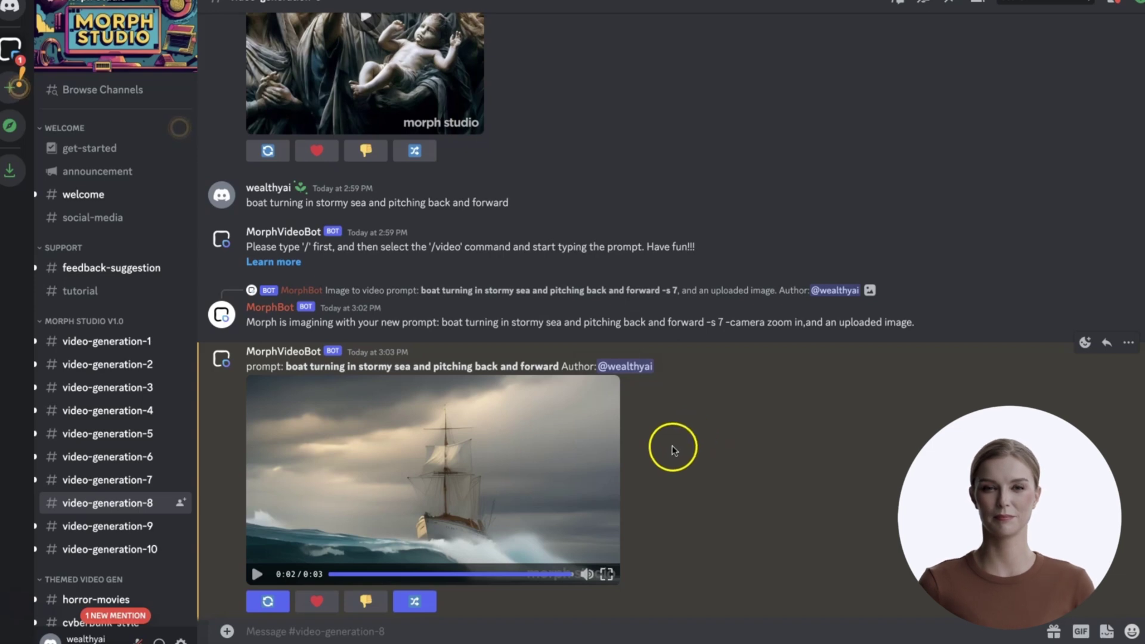
left_click(425, 605)
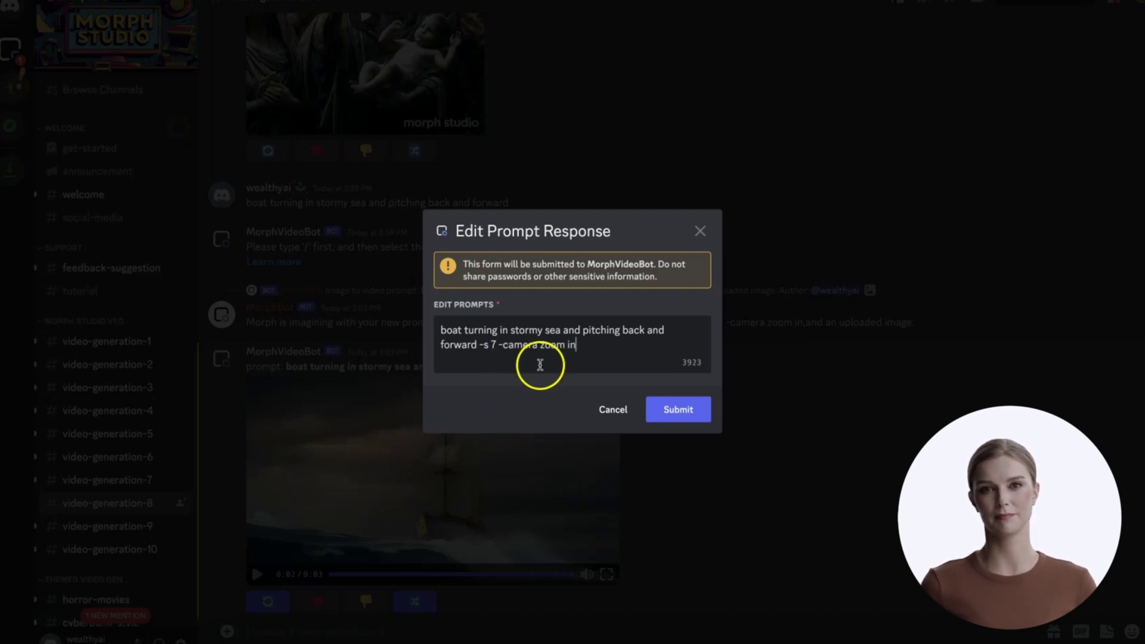
Submit the remix with -s 7 -camera zoom in and play a generated storm ship clip
left_click(676, 417)
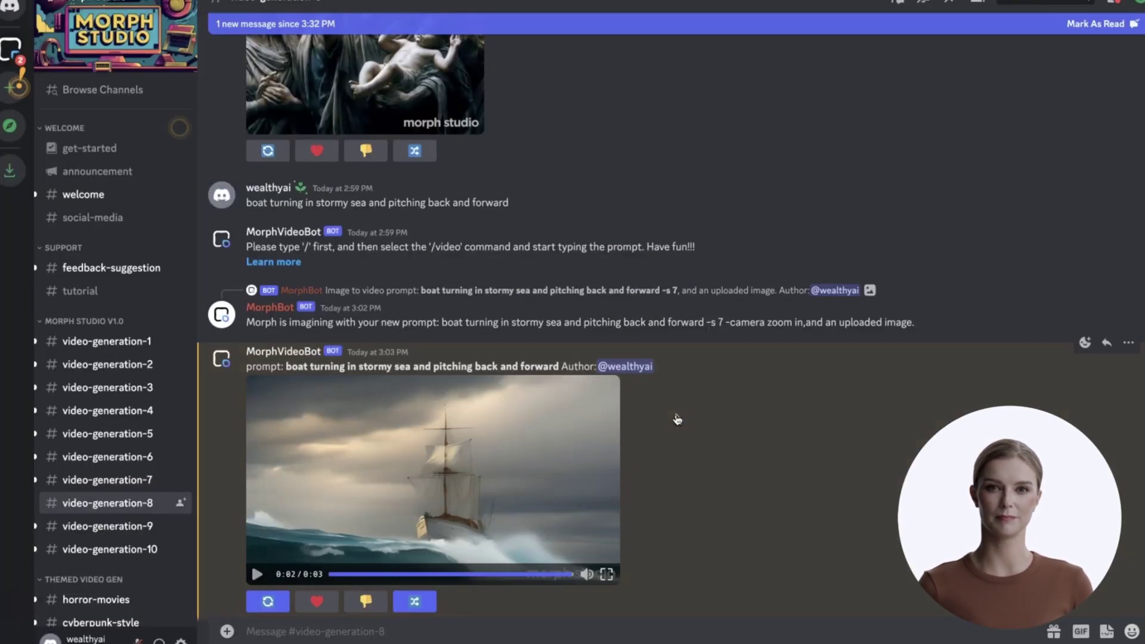
left_click(434, 403)
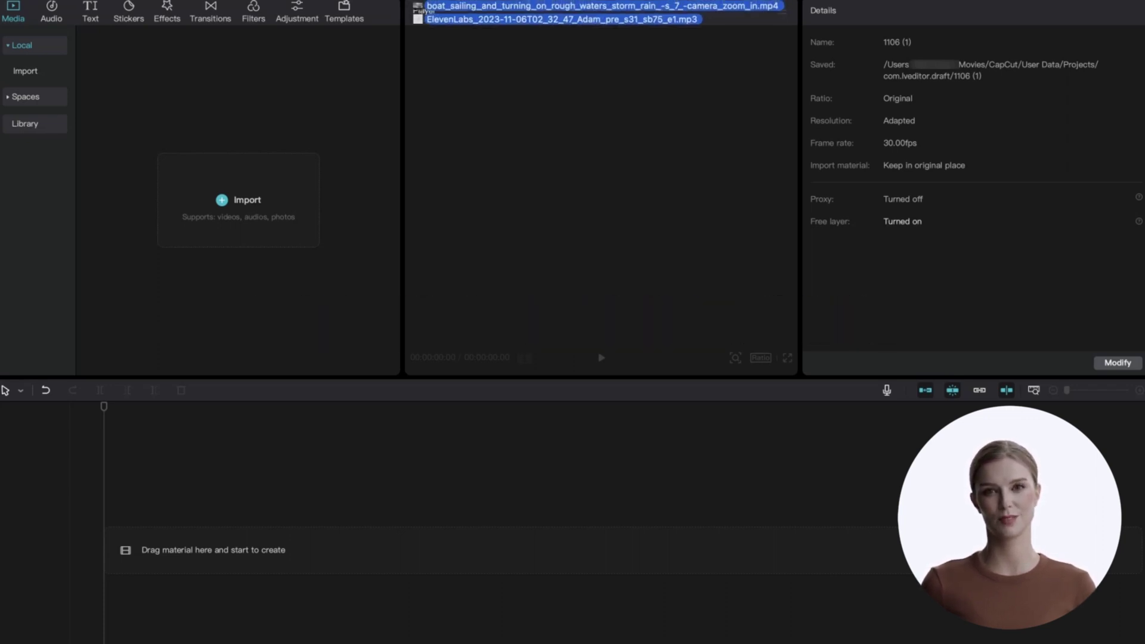
Import the boat mp4s and ElevenLabs mp3 into CapCut, placing the voiceover on the timeline
left_click_drag(519, 0, 240, 212)
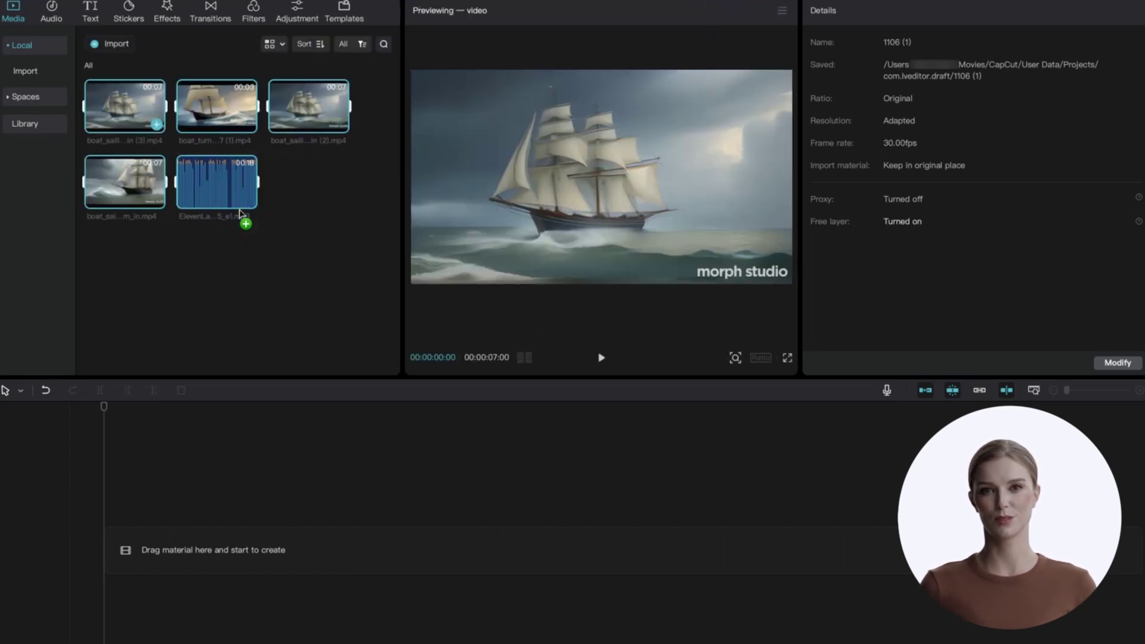
left_click(239, 193)
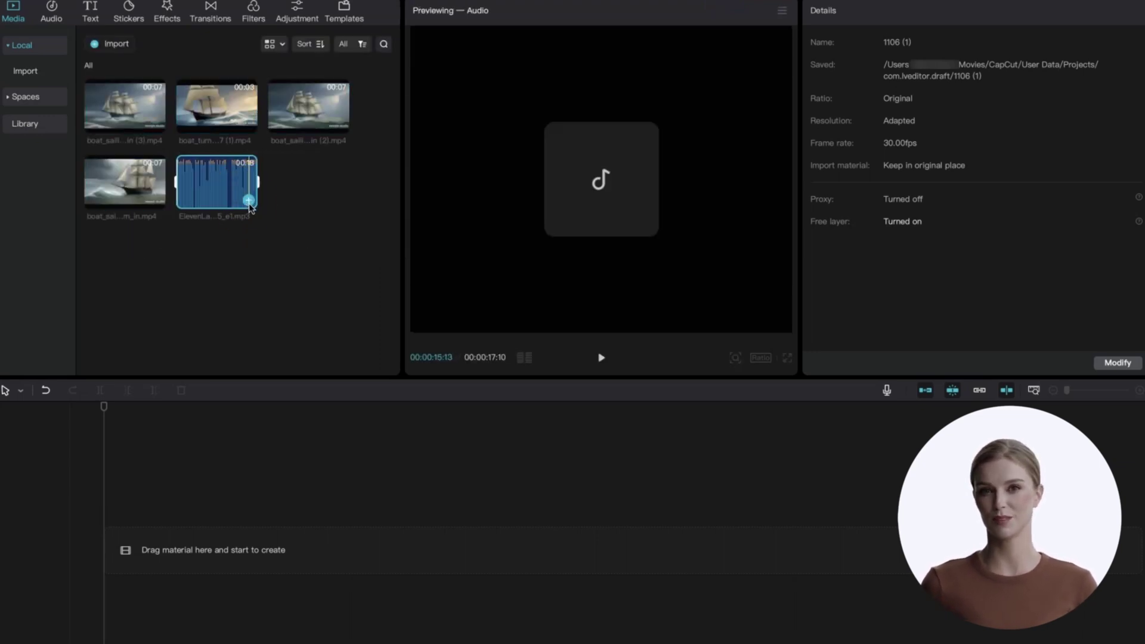
left_click(249, 201)
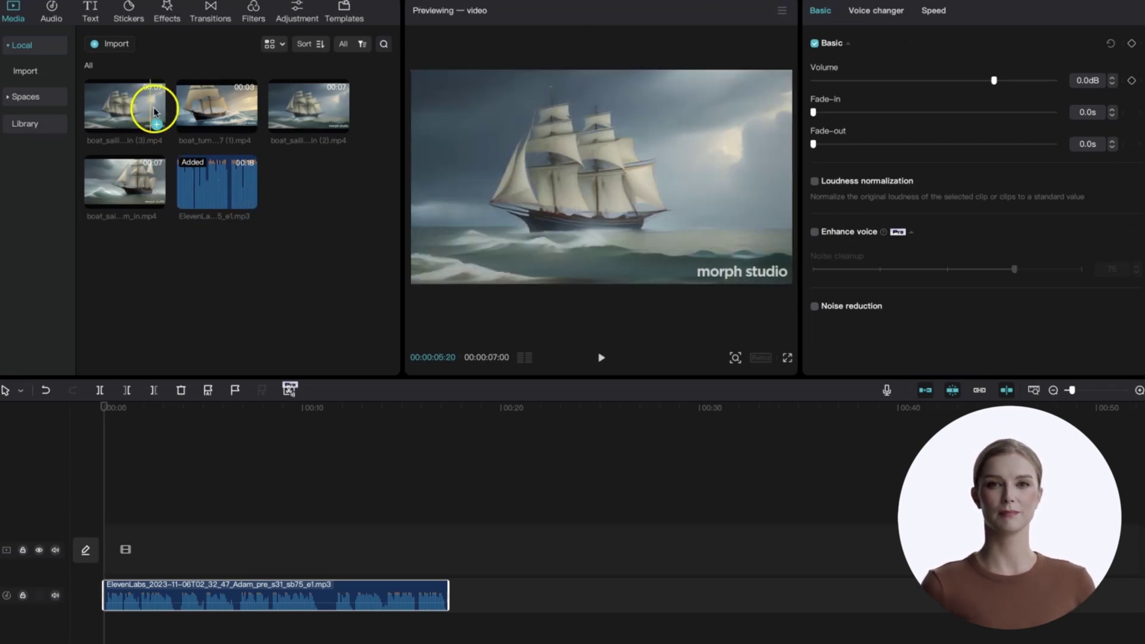
Append the four boat clips end to end on the video track, 24 seconds in total
left_click(157, 125)
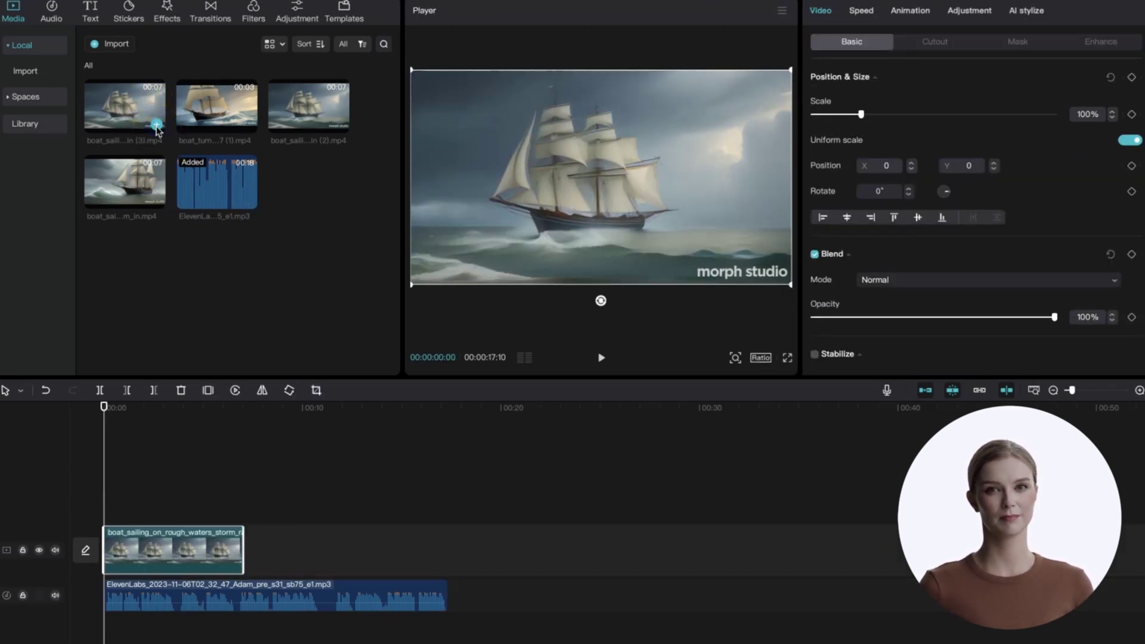
left_click(247, 410)
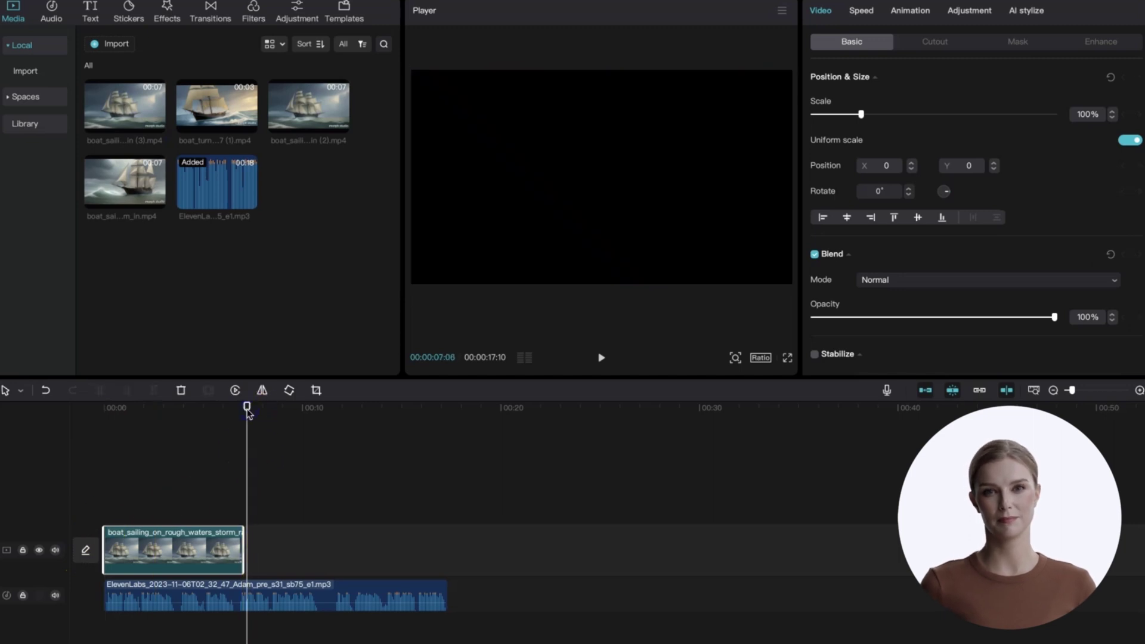
left_click_drag(246, 422, 243, 418)
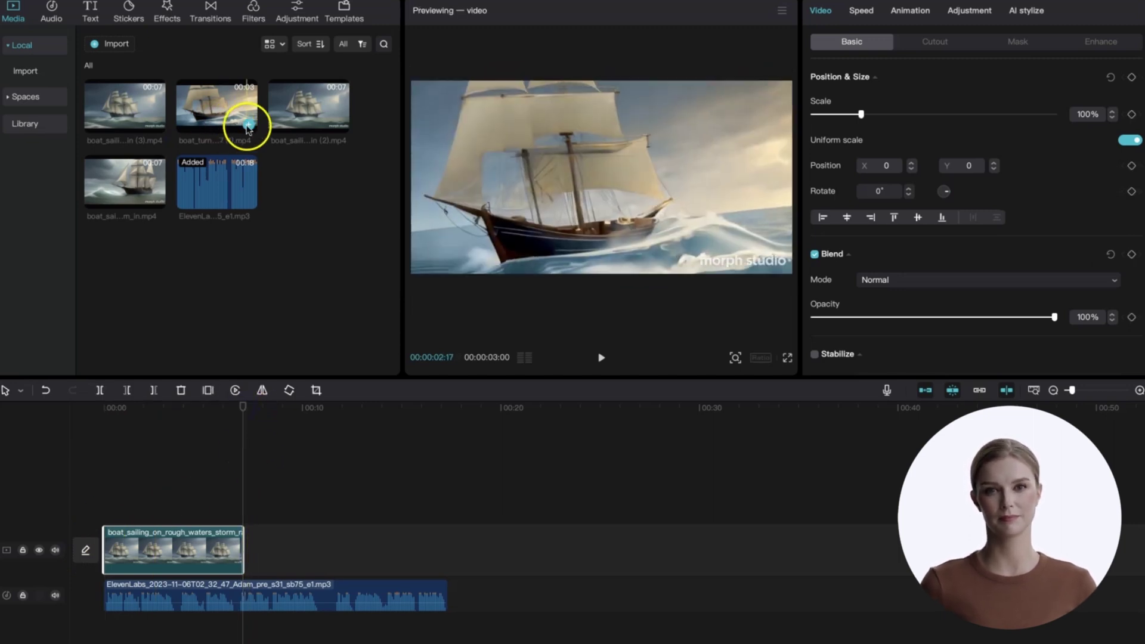
left_click(248, 125)
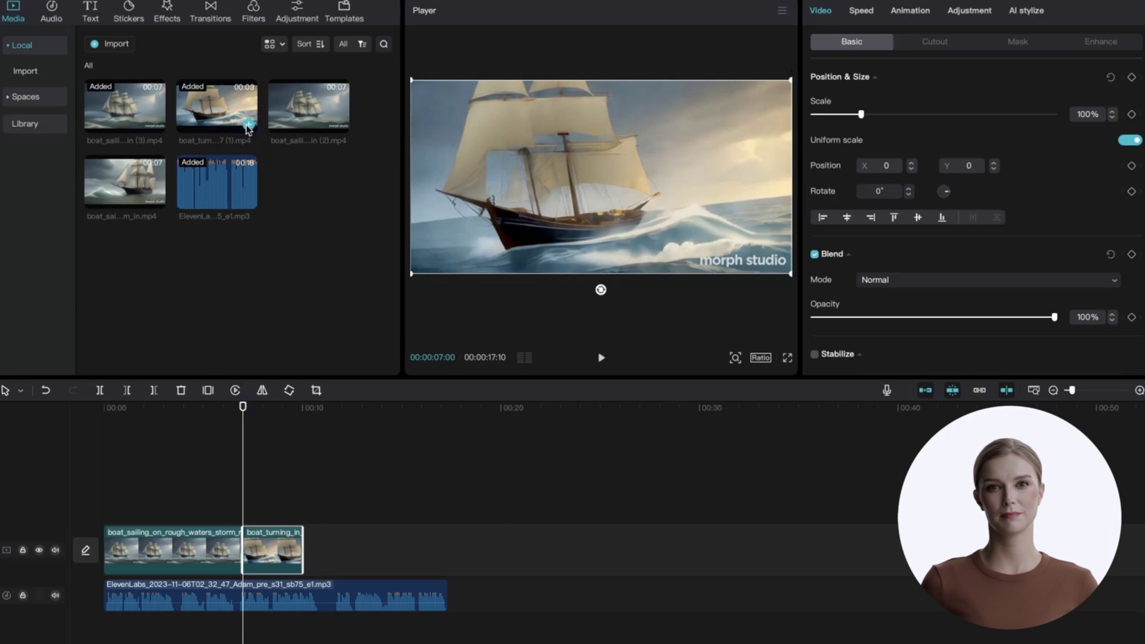
left_click(304, 410)
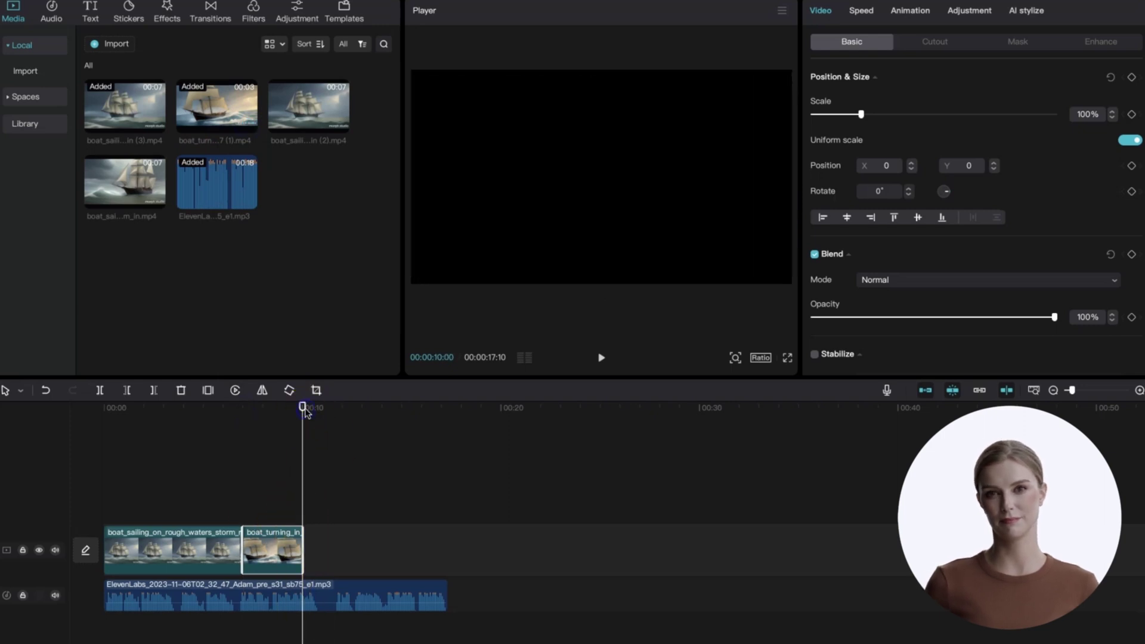
left_click(340, 125)
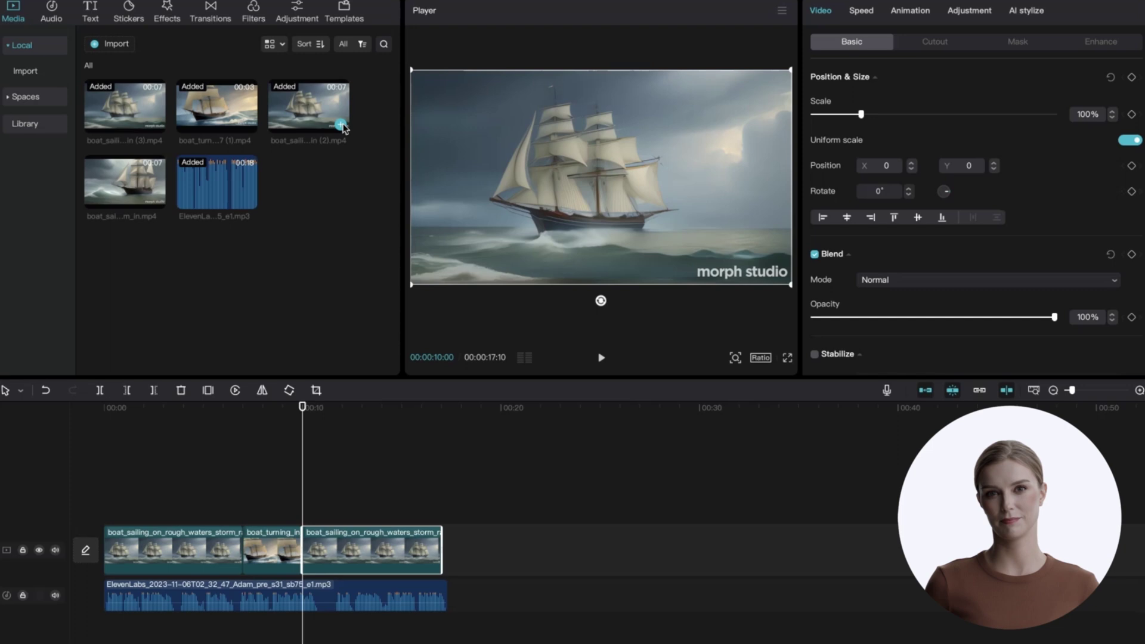
left_click(442, 409)
left_click(128, 182)
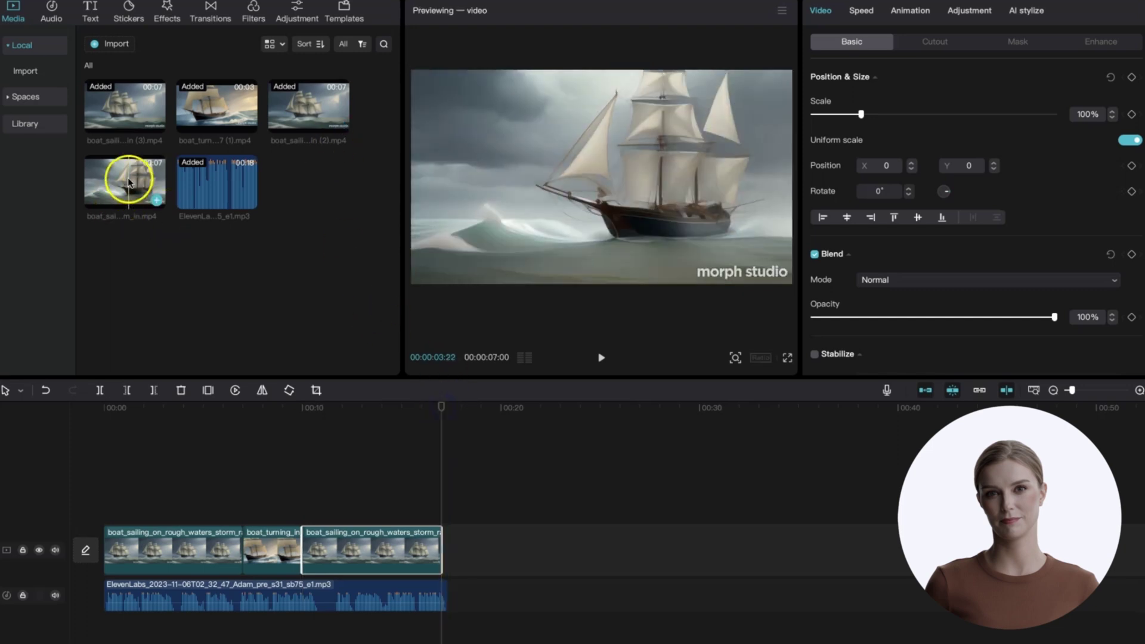
left_click(156, 200)
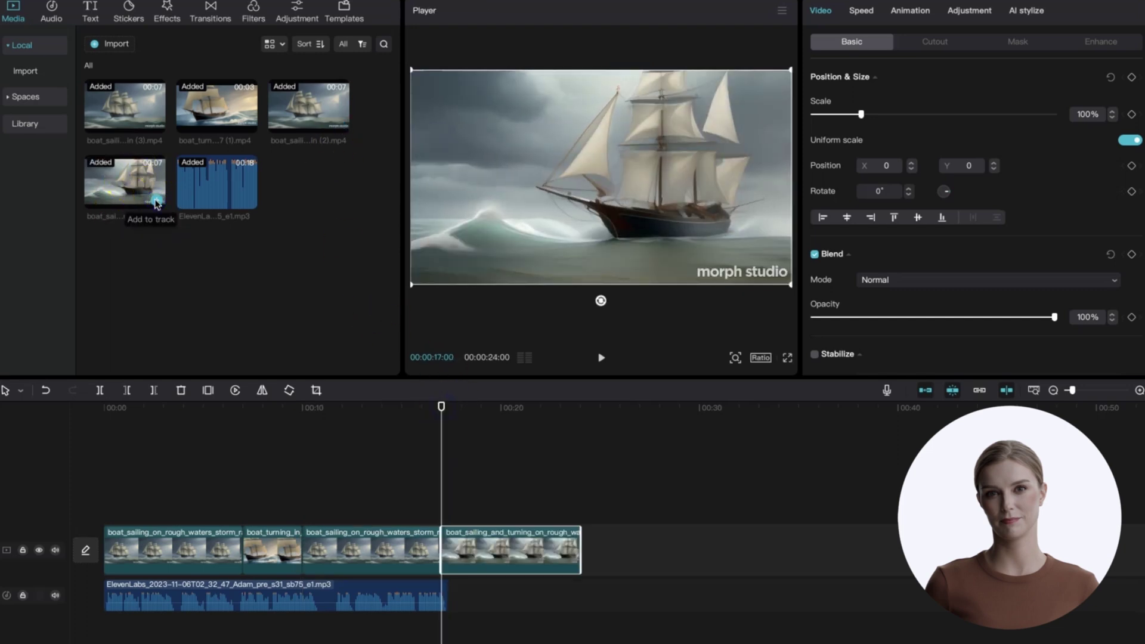
Search Audio for 'dramatic' and add 'action dramatic cinematic' at the timeline start
left_click(51, 11)
left_click(111, 48)
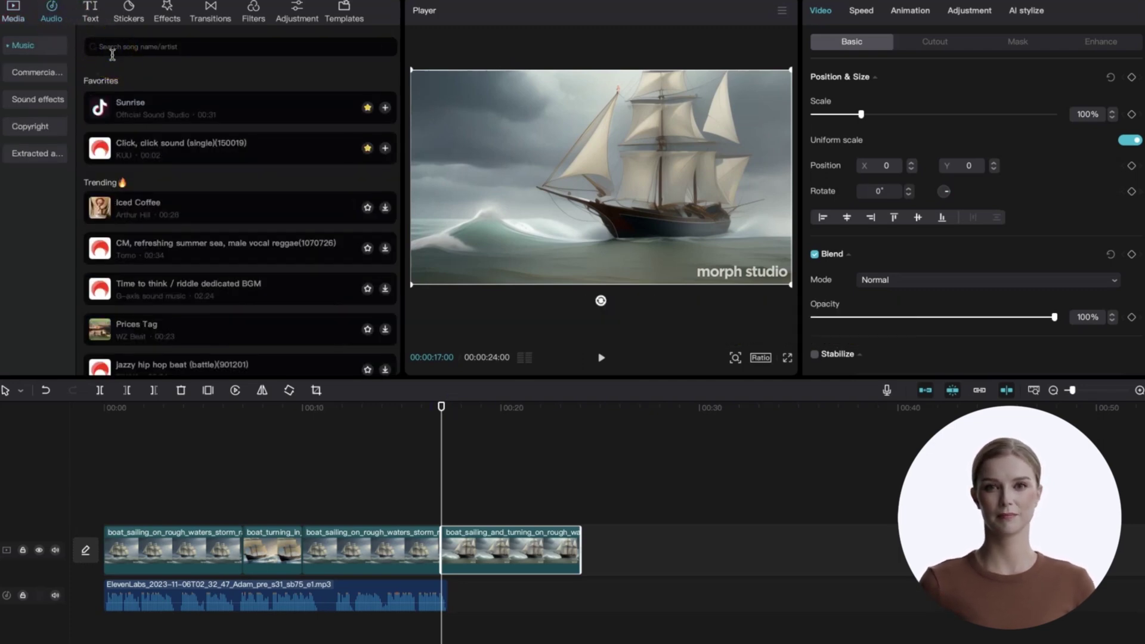
key("Return")
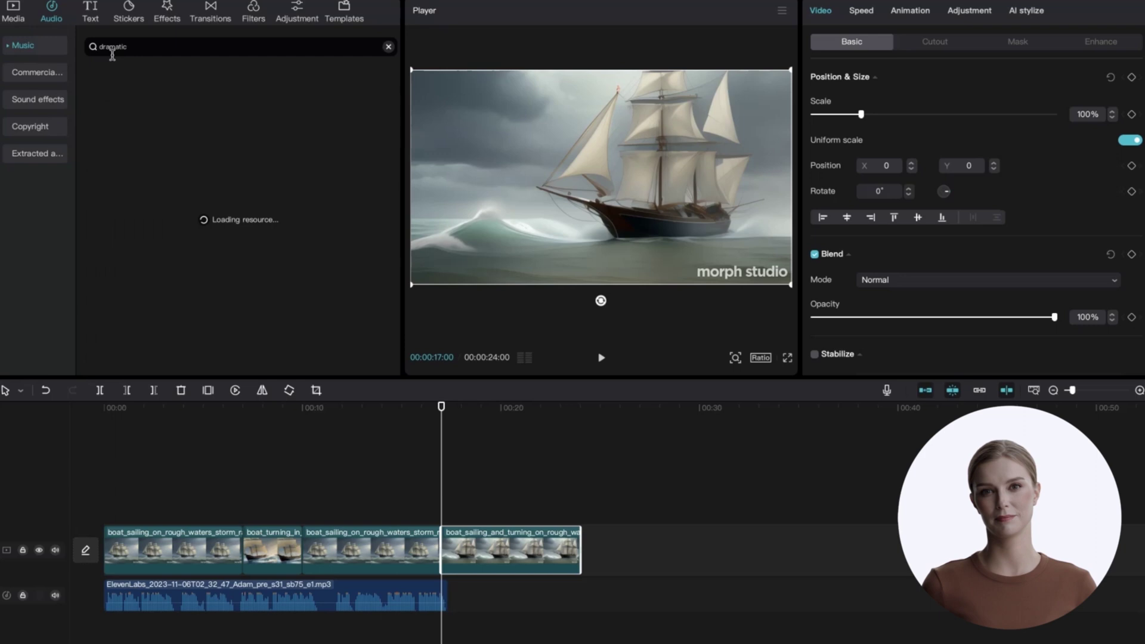
left_click(95, 170)
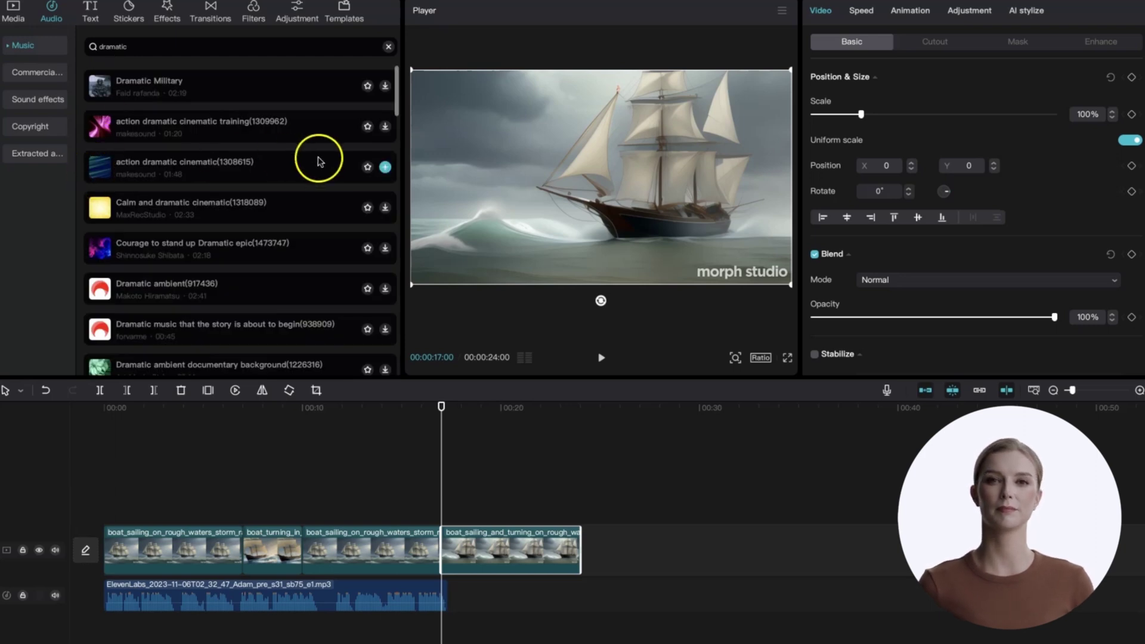
left_click(105, 409)
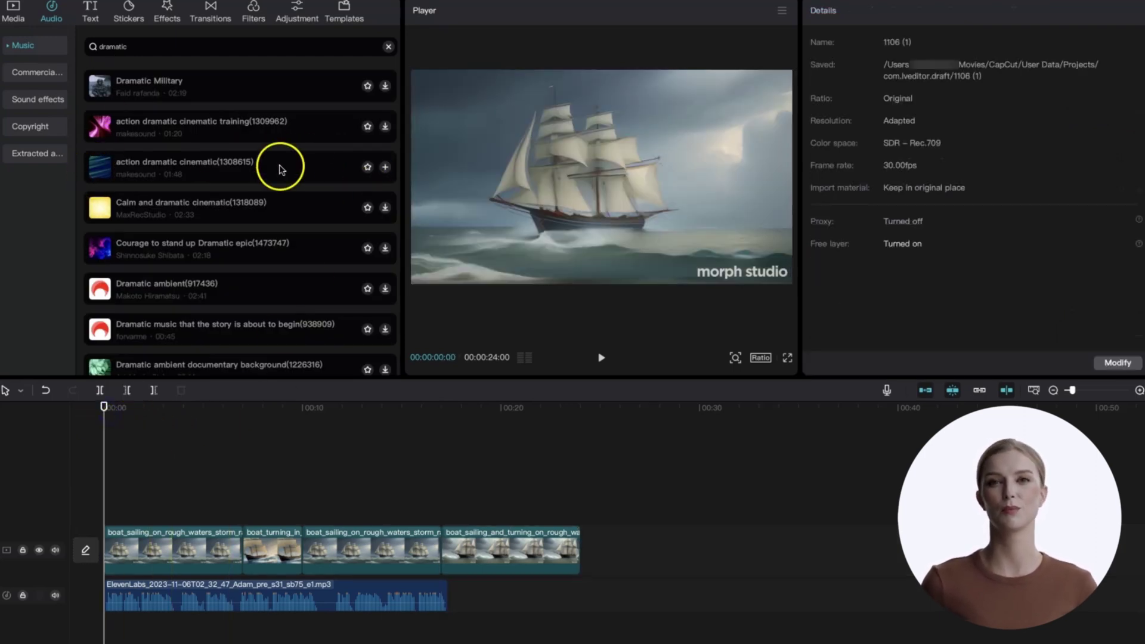
left_click(385, 167)
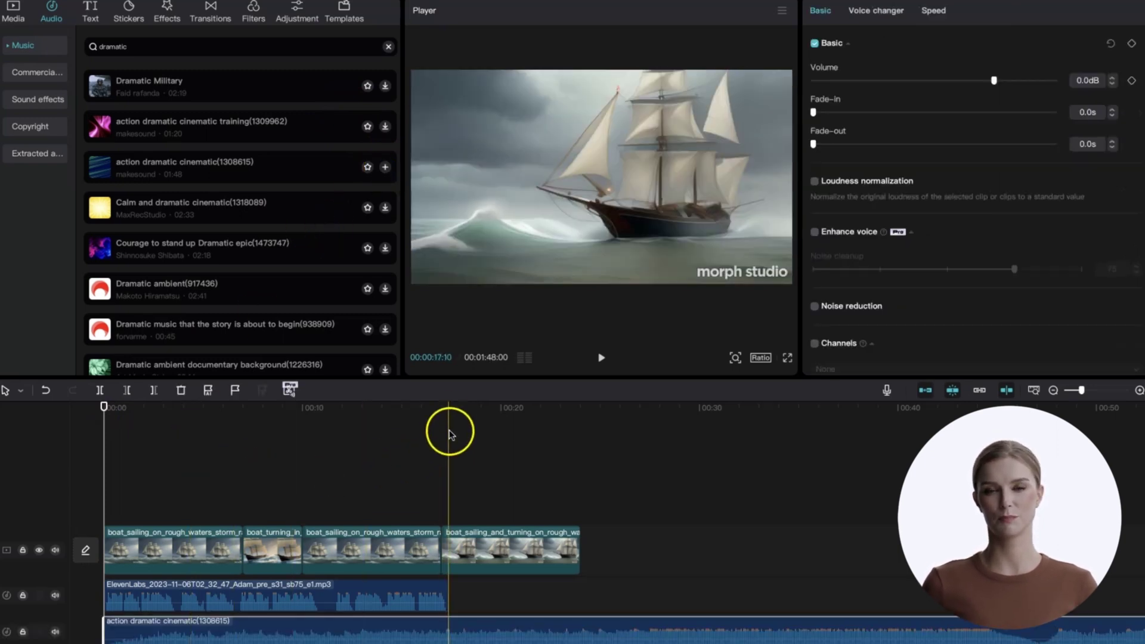
Cut the music where the voiceover ends, delete the leftover, and lower its volume to -8.3 dB
left_click(448, 407)
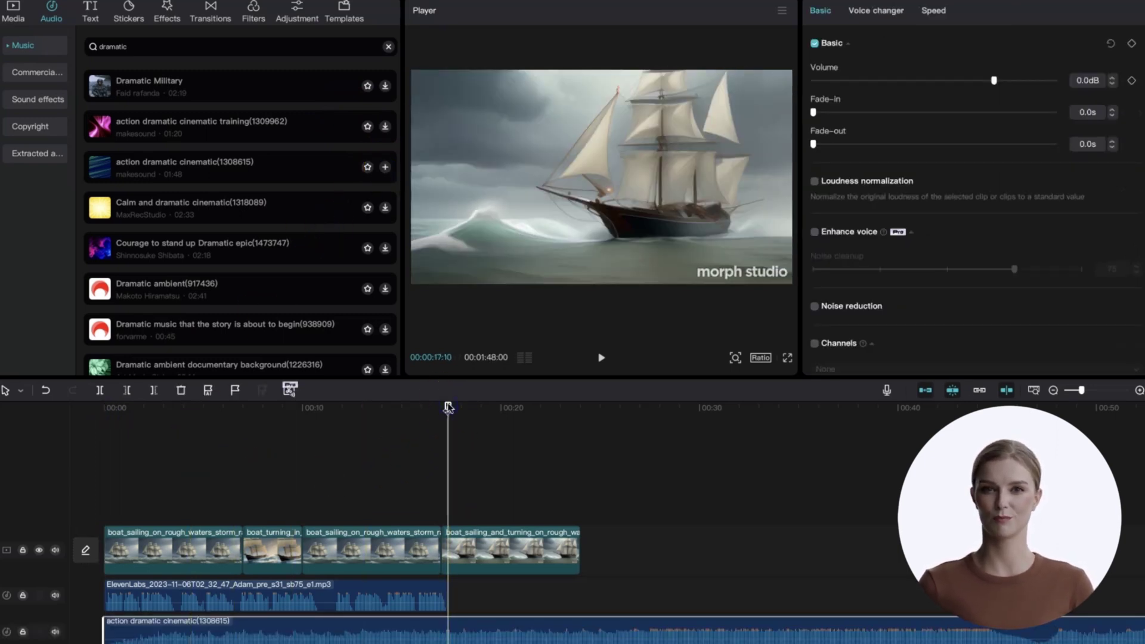
left_click(100, 390)
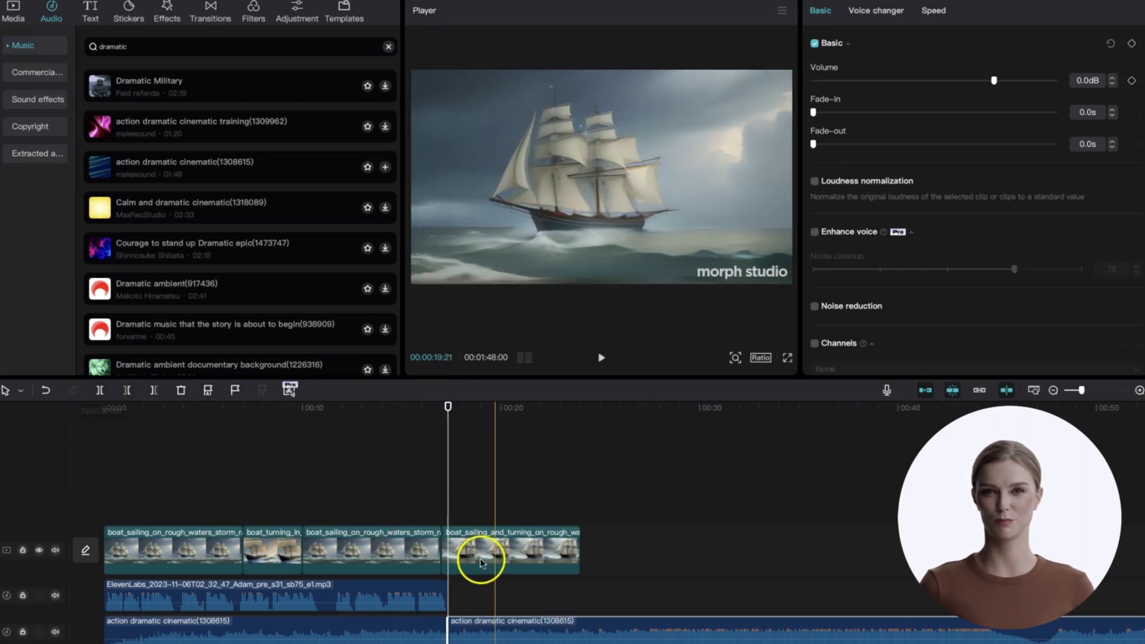
left_click(643, 627)
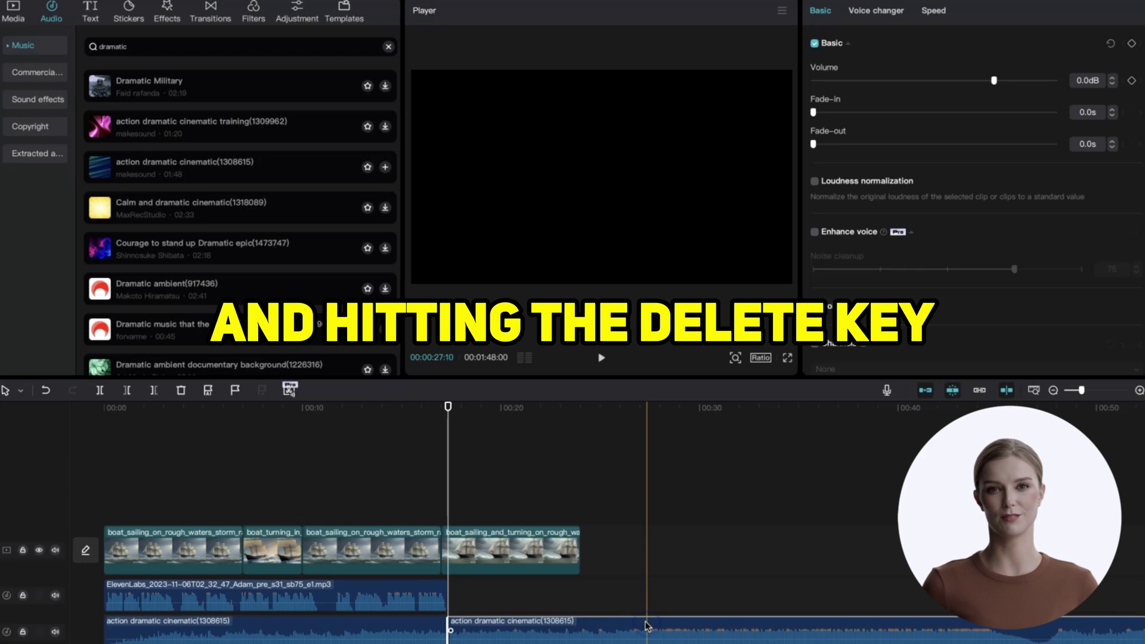
key("Delete")
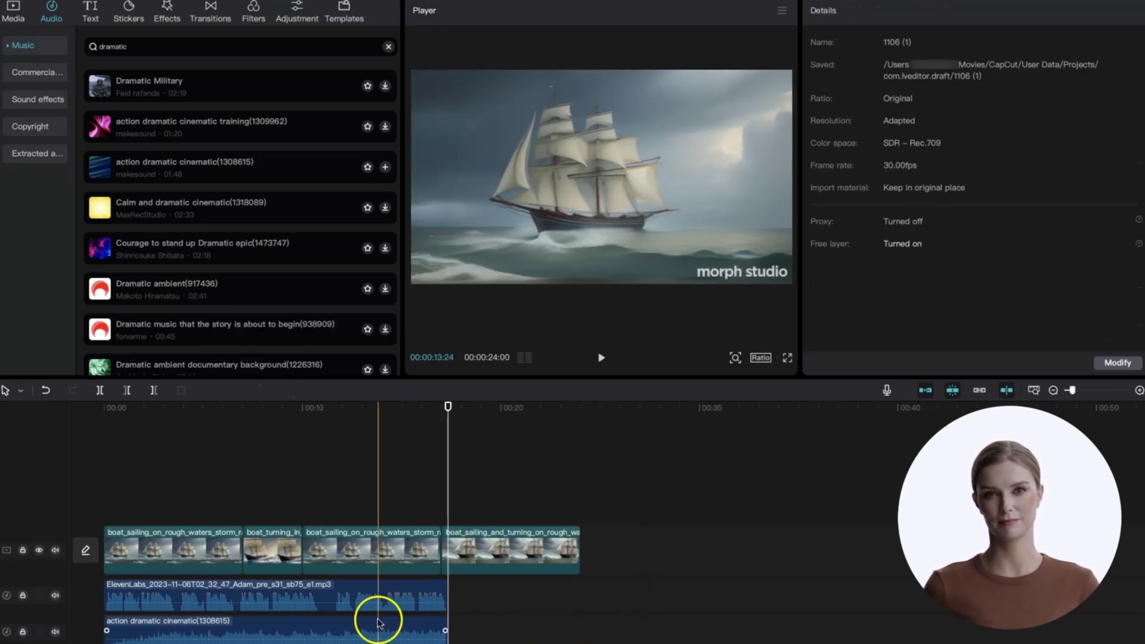
left_click(375, 632)
left_click_drag(373, 638, 375, 640)
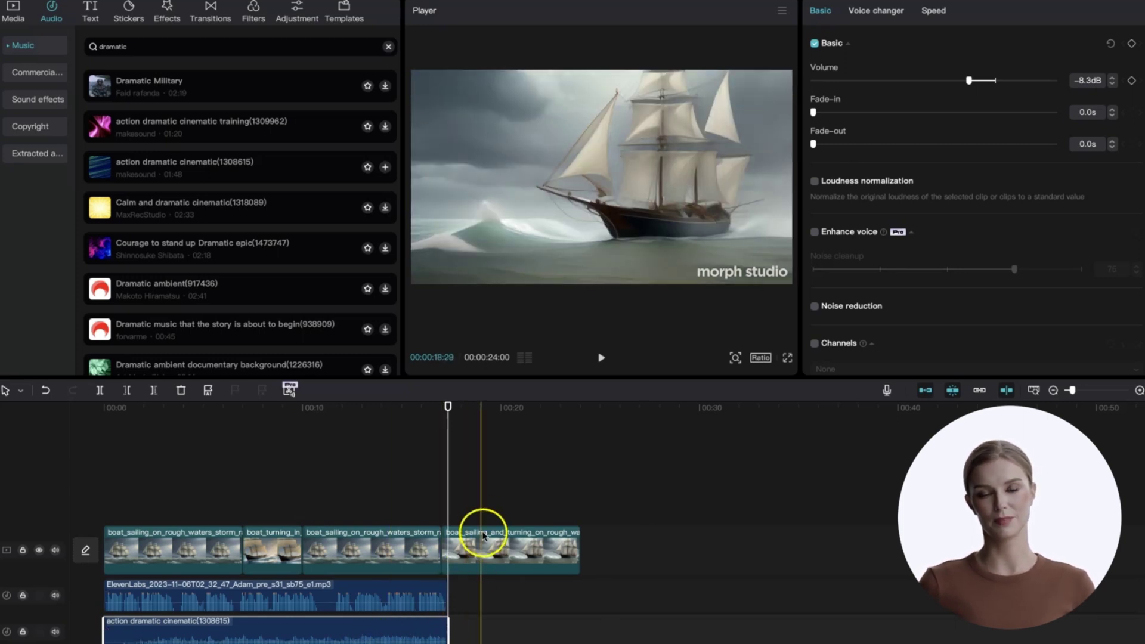
Split the fourth boat clip at the playhead and delete the part running past the music
left_click(455, 542)
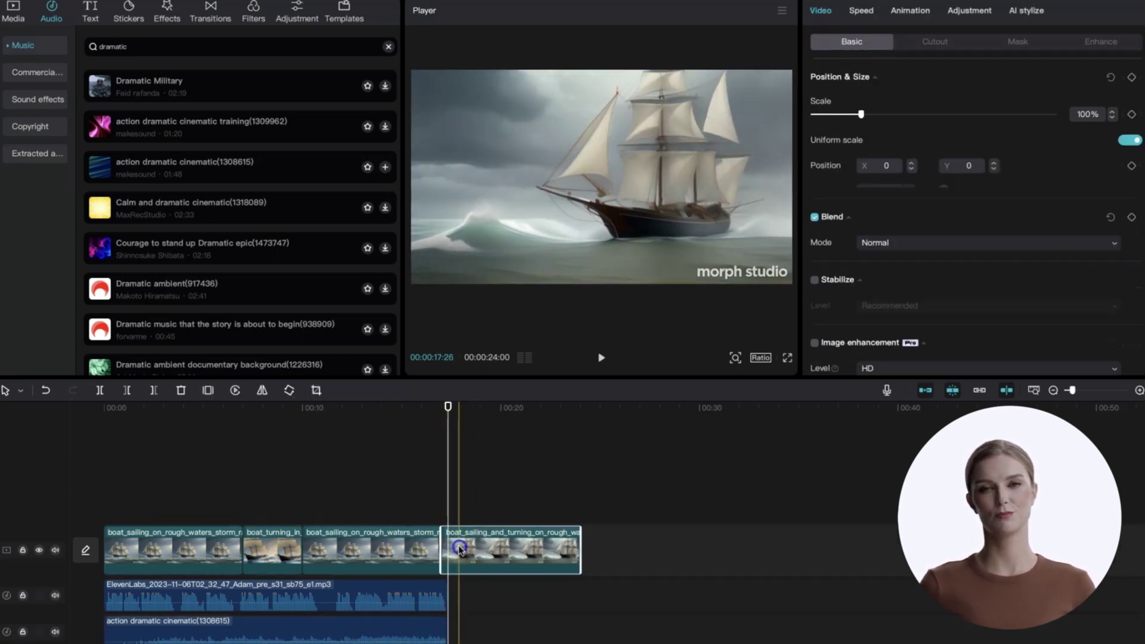
left_click(101, 391)
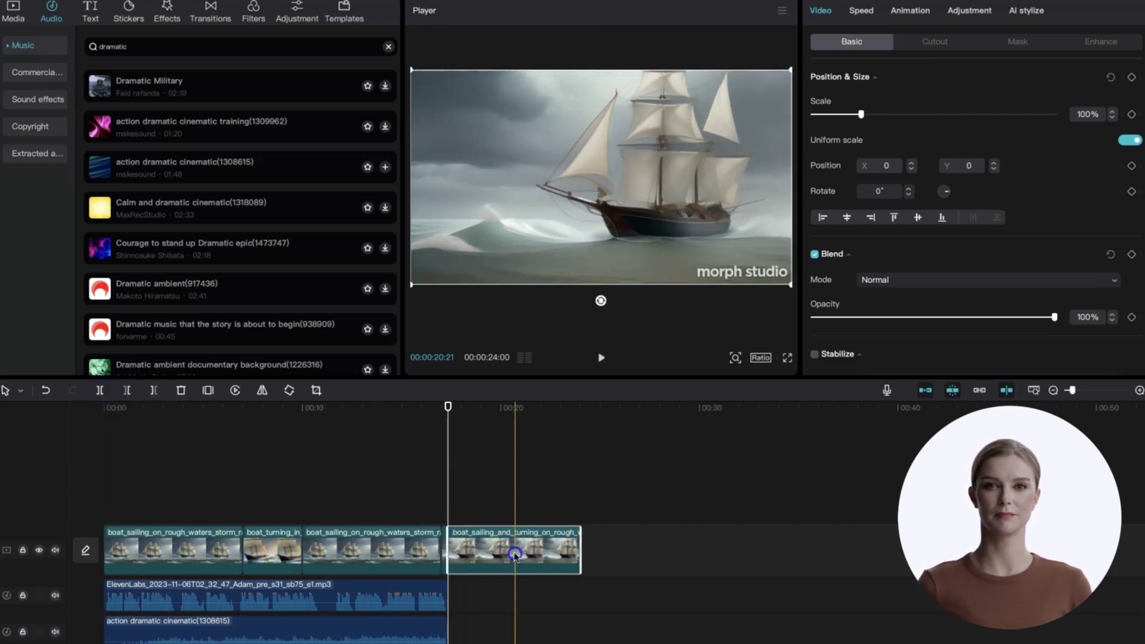
key("Delete")
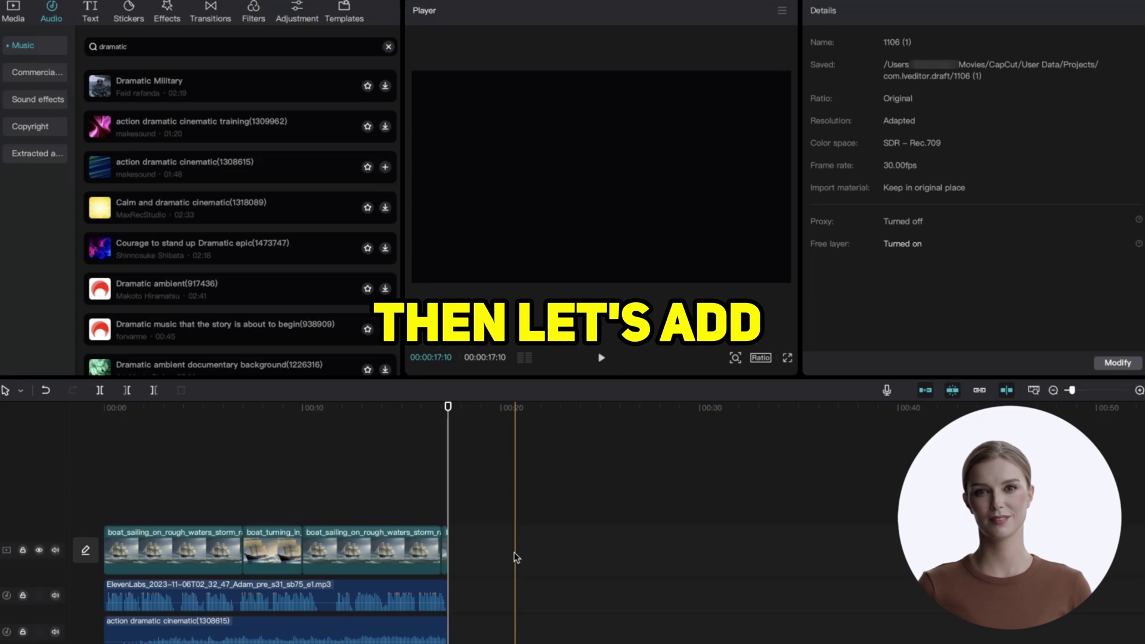
Add the Rain effect from an Effects search for 'rain' and stretch it across the full 17-second video
left_click(104, 409)
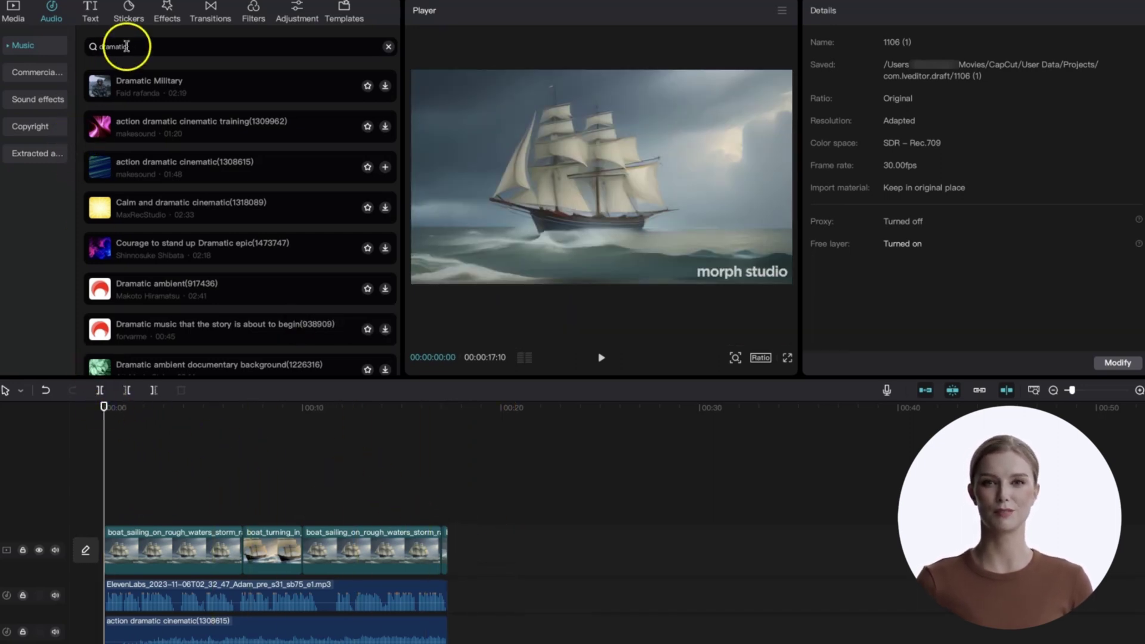
left_click(167, 13)
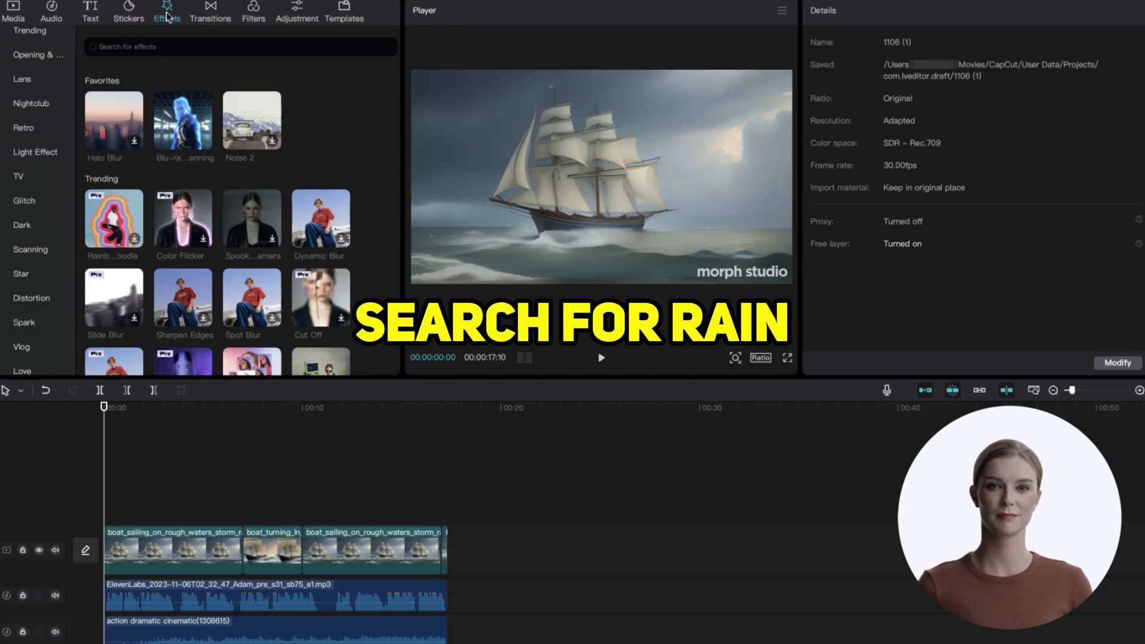
left_click(162, 49)
type("rain")
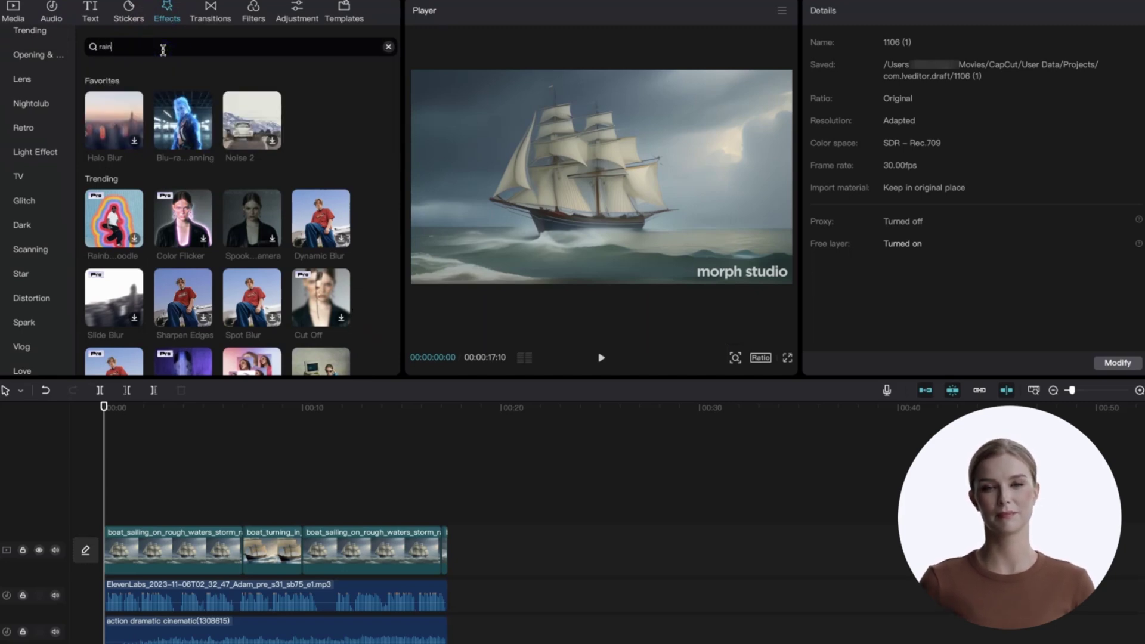
key("Return")
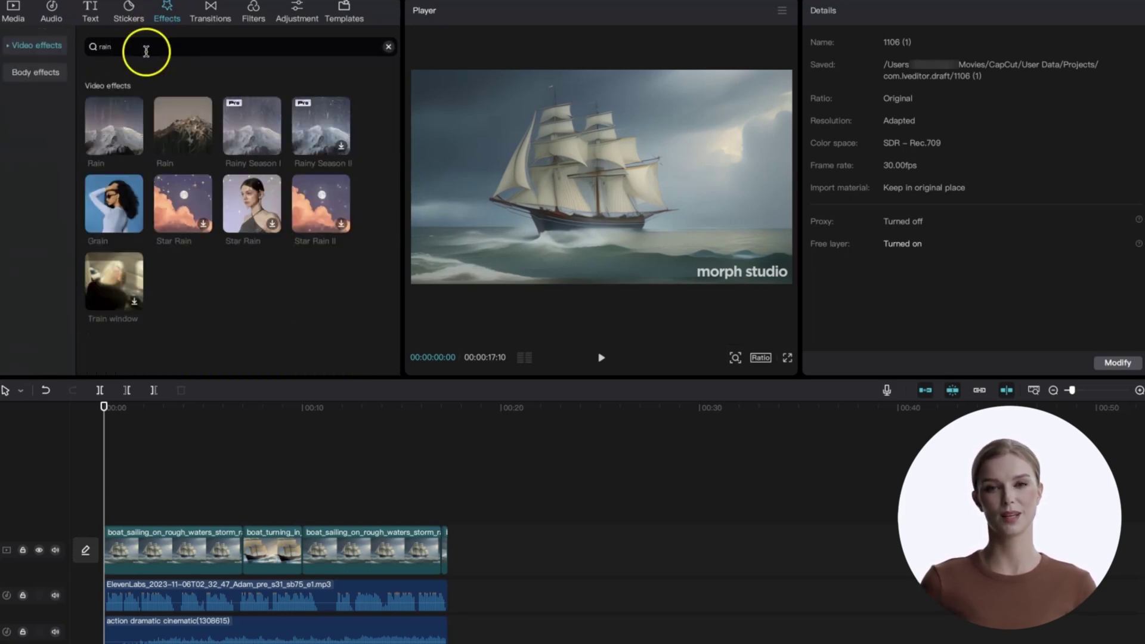
left_click(133, 147)
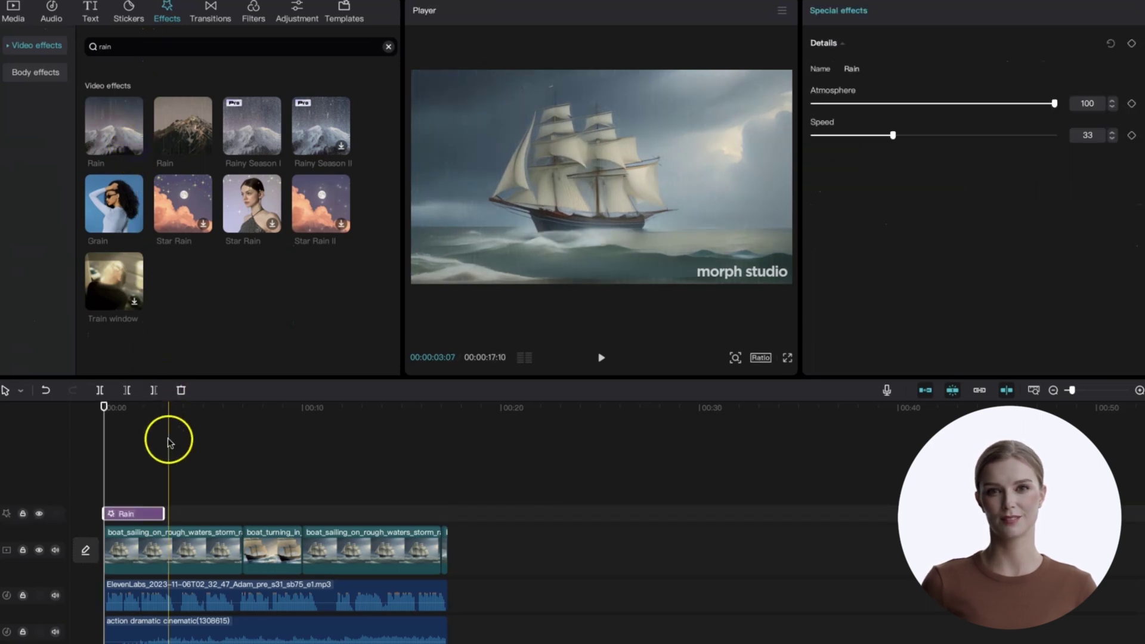
left_click_drag(164, 513, 446, 519)
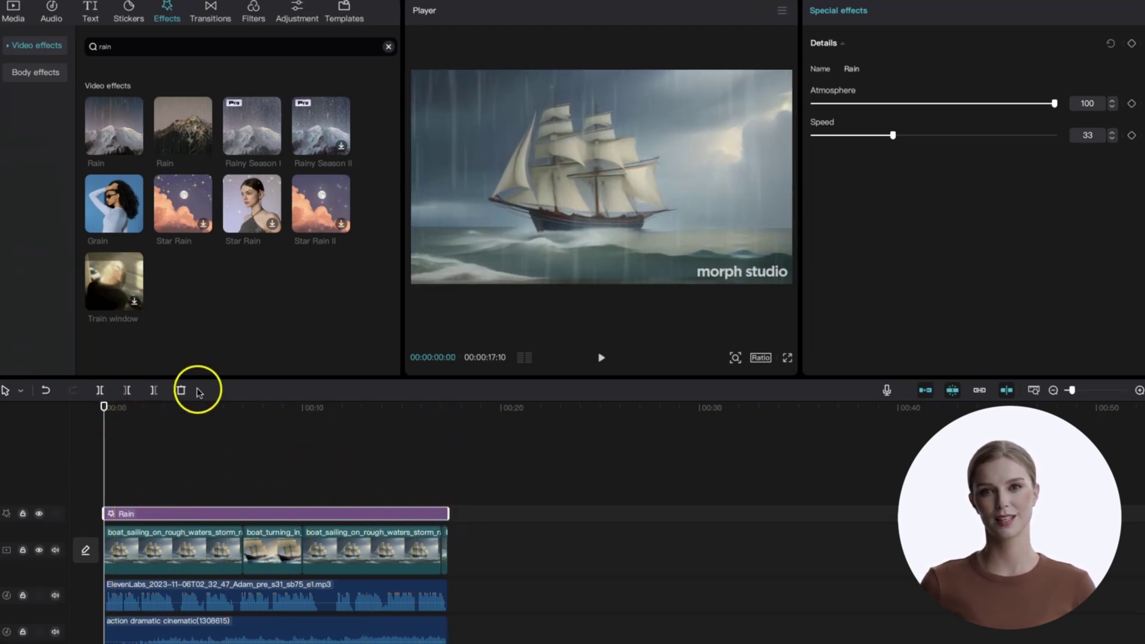
Preview the 17-second storm ship video in fullscreen
left_click(788, 359)
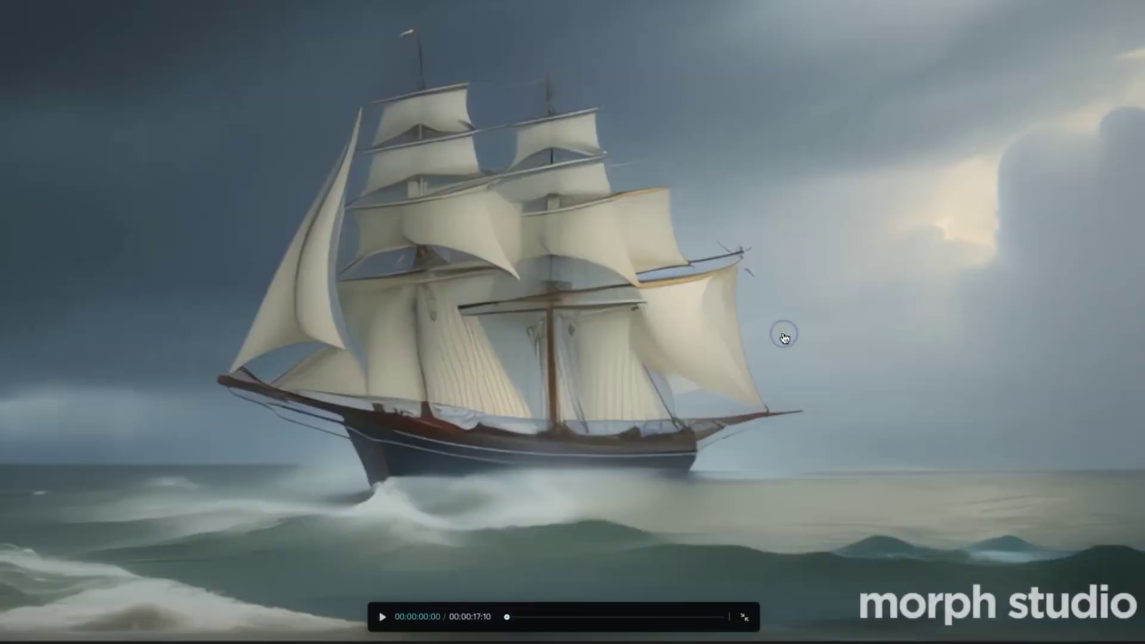